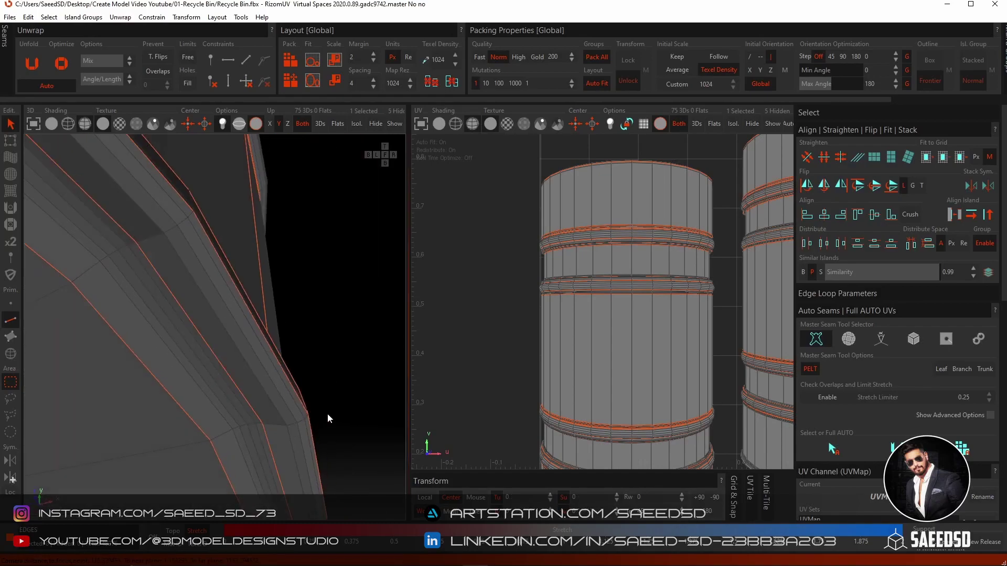
# Cut seams along the rim edge loops of both barrels
pyautogui.moveTo(299, 460)
pyautogui.mouseDown(button='middle')
pyautogui.moveTo(295, 350)
pyautogui.moveTo(244, 390)
pyautogui.moveTo(250, 357)
pyautogui.mouseUp(button='middle')
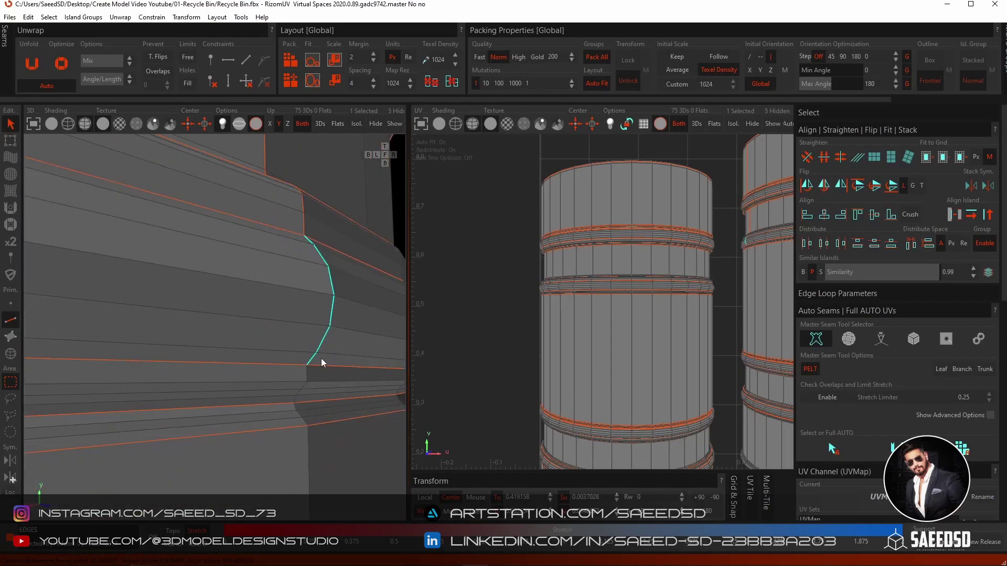
pyautogui.moveTo(308, 429)
pyautogui.mouseDown(button='middle')
pyautogui.moveTo(270, 339)
pyautogui.moveTo(282, 364)
pyautogui.moveTo(323, 272)
pyautogui.moveTo(248, 355)
pyautogui.moveTo(309, 323)
pyautogui.moveTo(322, 391)
pyautogui.moveTo(331, 382)
pyautogui.moveTo(325, 373)
pyautogui.moveTo(313, 399)
pyautogui.moveTo(303, 399)
pyautogui.mouseUp(button='middle')
pyautogui.click(325, 373)
pyautogui.scroll(3, 303, 398)
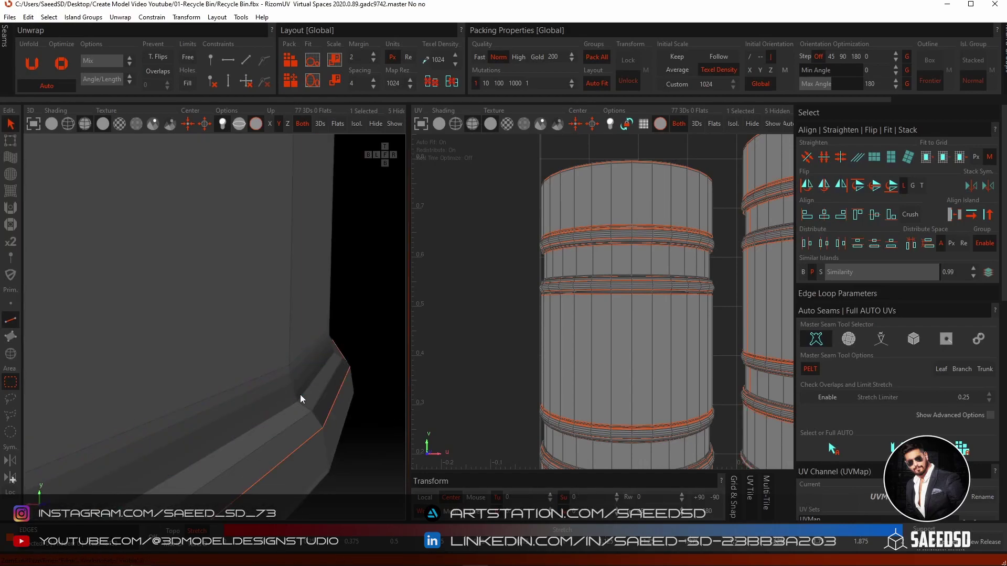
pyautogui.moveTo(326, 434)
pyautogui.mouseDown(button='middle')
pyautogui.moveTo(257, 436)
pyautogui.moveTo(209, 364)
pyautogui.moveTo(278, 315)
pyautogui.mouseUp(button='middle')
pyautogui.click(257, 436)
# Unwrap both barrels and box-select the arc islands in the UV layout
pyautogui.press('u')
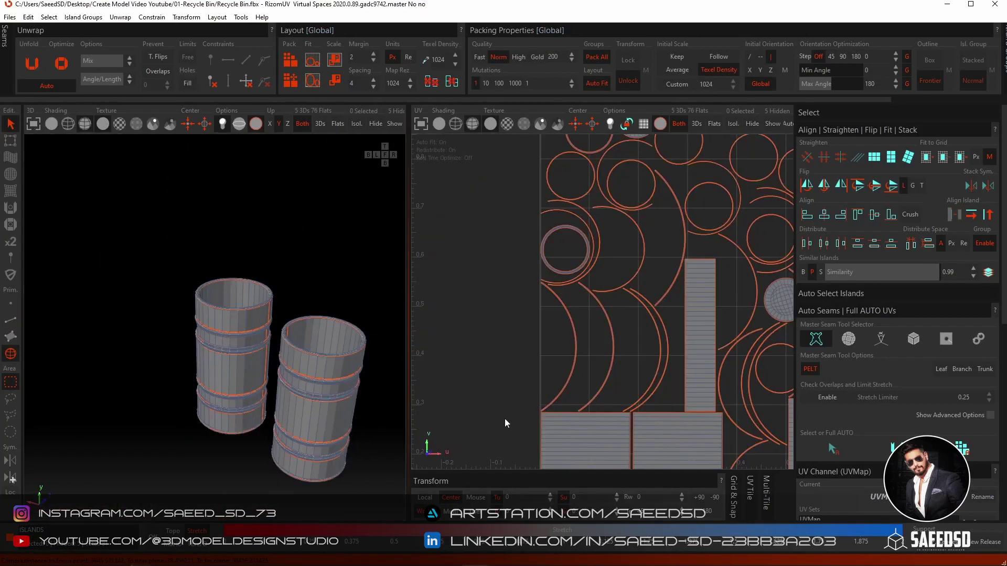
pyautogui.scroll(2, 501, 337)
pyautogui.moveTo(598, 398); pyautogui.dragTo(488, 172)
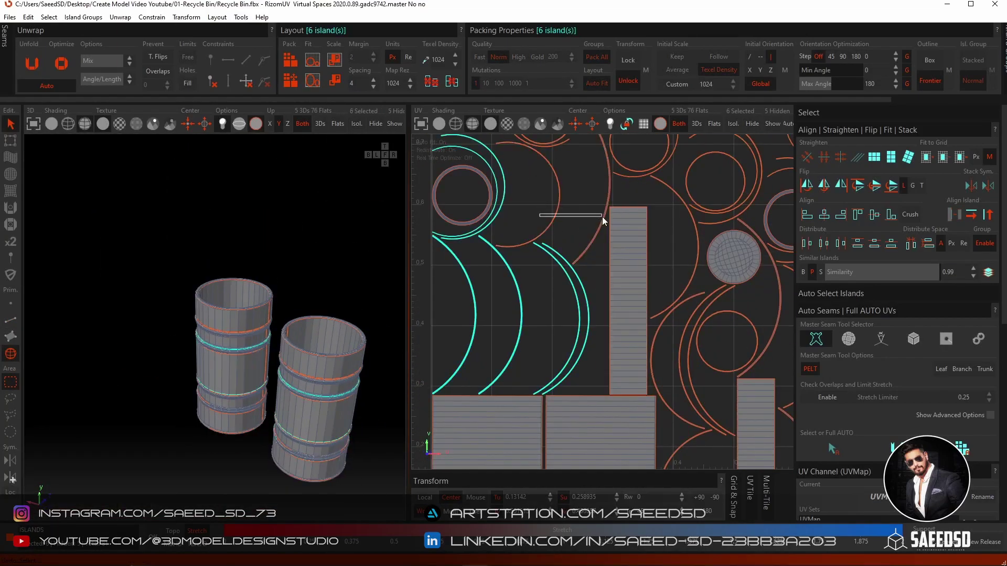
pyautogui.moveTo(539, 214); pyautogui.dragTo(602, 217)
# Add the remaining band islands and pack them into the 0–1 tile
pyautogui.scroll(-3, 602, 216)
pyautogui.scroll(2, 594, 219)
pyautogui.moveTo(612, 360); pyautogui.dragTo(634, 298)
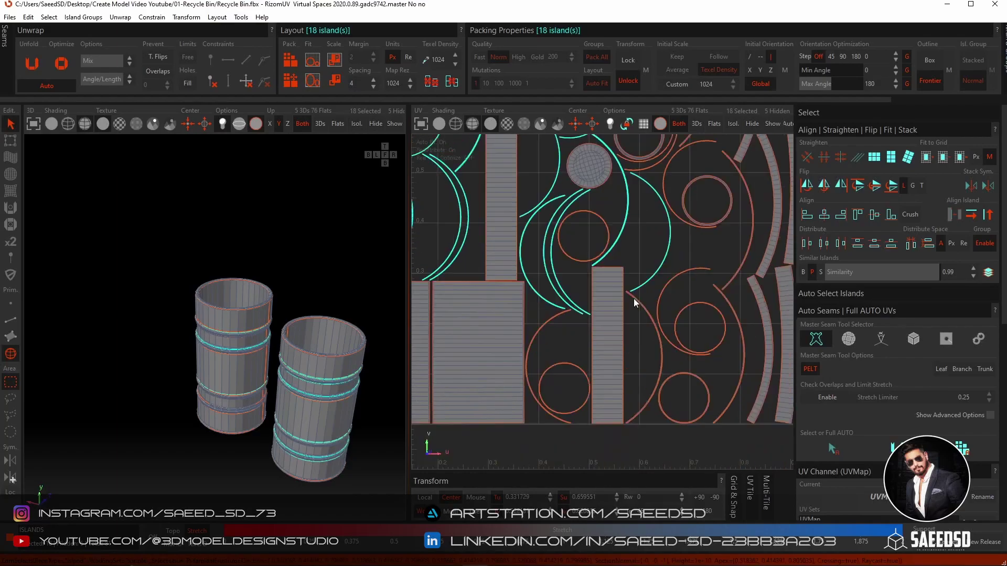
pyautogui.scroll(-2, 729, 287)
pyautogui.moveTo(680, 370); pyautogui.dragTo(540, 313)
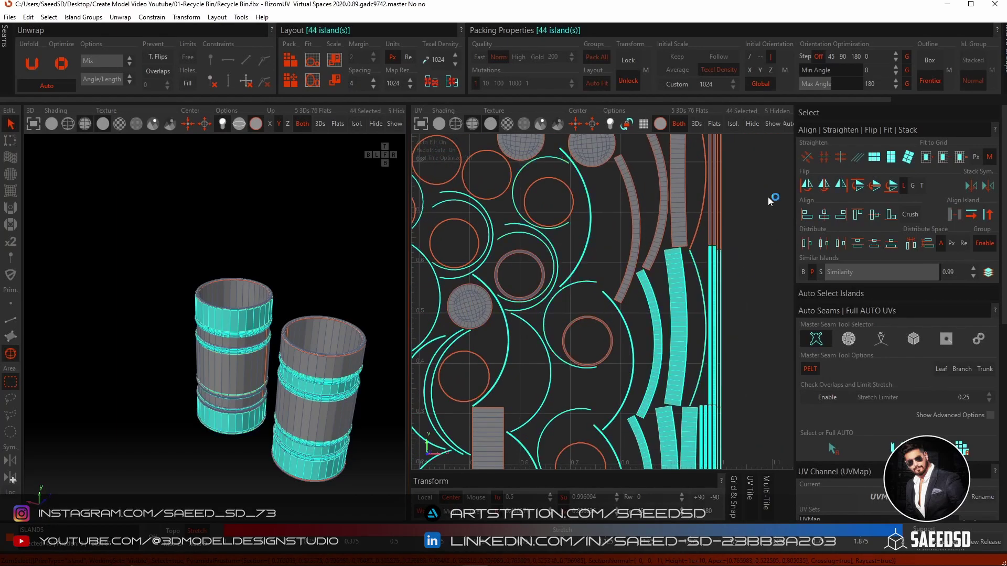
pyautogui.click(260, 412)
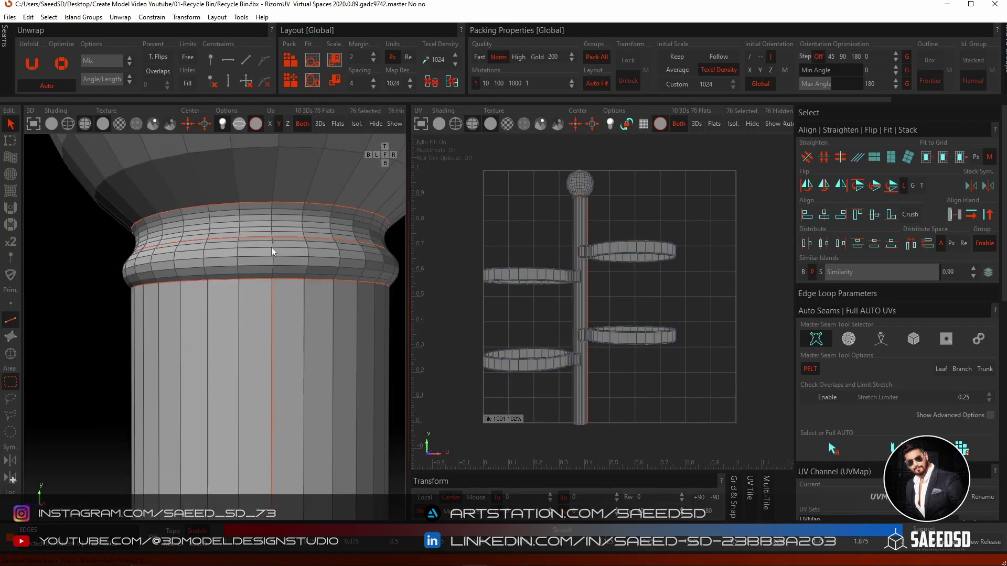
# Select the pole island and unwrap it
pyautogui.moveTo(272, 247)
pyautogui.mouseDown(button='middle')
pyautogui.moveTo(268, 317)
pyautogui.moveTo(234, 289)
pyautogui.moveTo(313, 339)
pyautogui.moveTo(254, 339)
pyautogui.moveTo(268, 251)
pyautogui.mouseUp(button='middle')
pyautogui.click(10, 354)
pyautogui.click(270, 323)
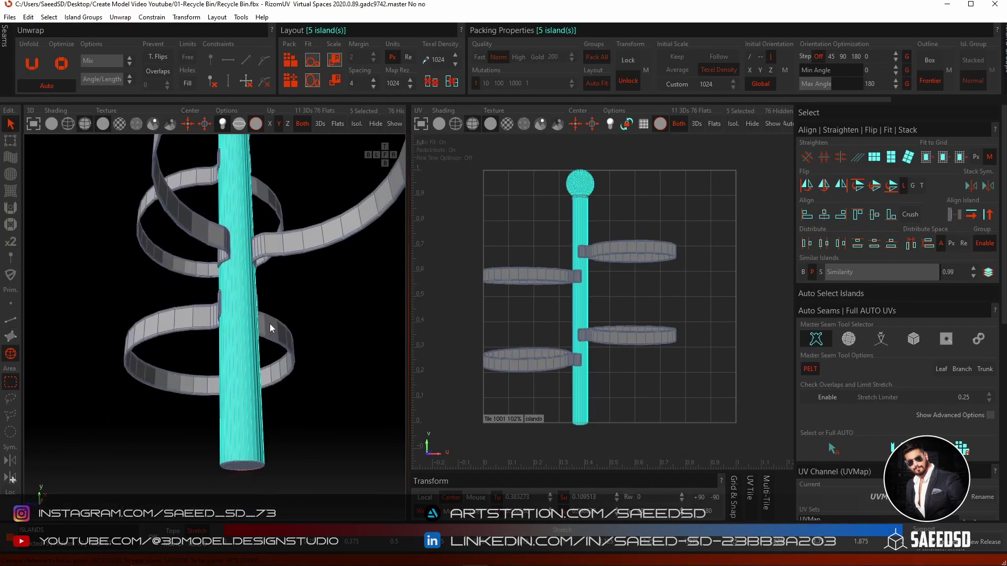
pyautogui.press('u')
# Zoom in on the ball, select its island and unwrap it
pyautogui.click(177, 328)
pyautogui.moveTo(177, 328); pyautogui.dragTo(111, 338, button='middle')
pyautogui.click(558, 361)
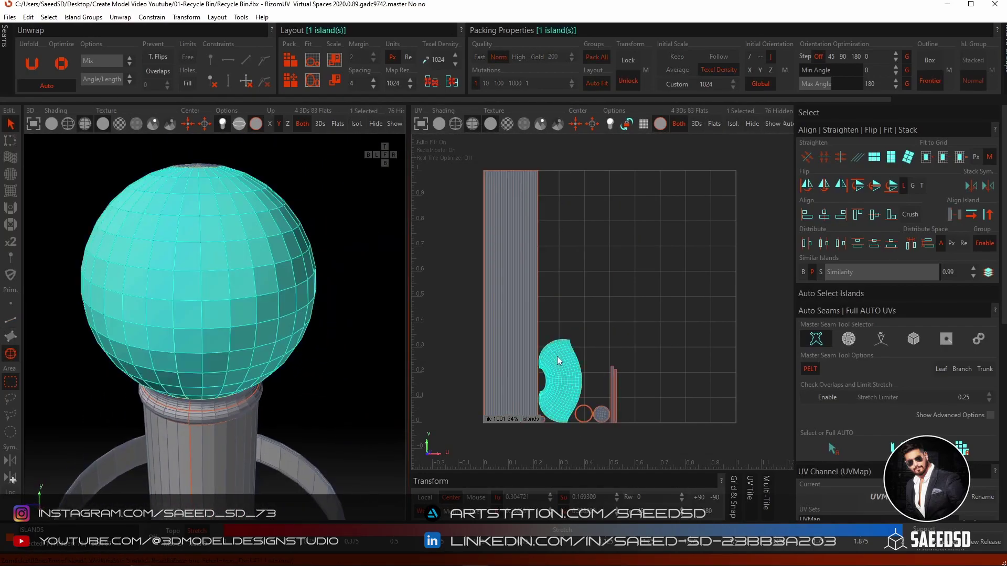
pyautogui.press('u')
# Seam the ball's equator loop, unwrap it into two hemispheres, and pack all islands
pyautogui.click(338, 342)
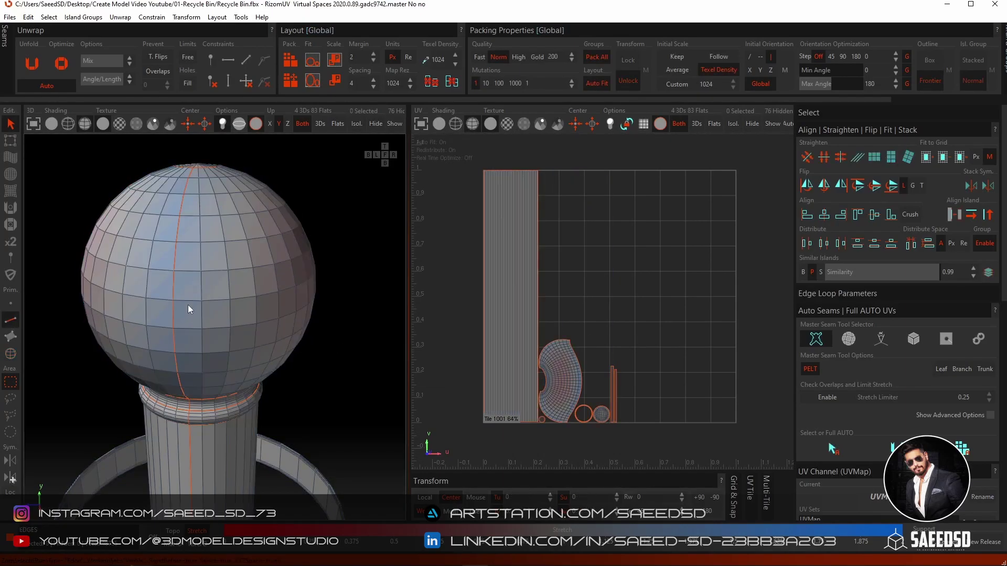
pyautogui.press('F2')
pyautogui.doubleClick(191, 303)
pyautogui.press('c')
pyautogui.press('u')
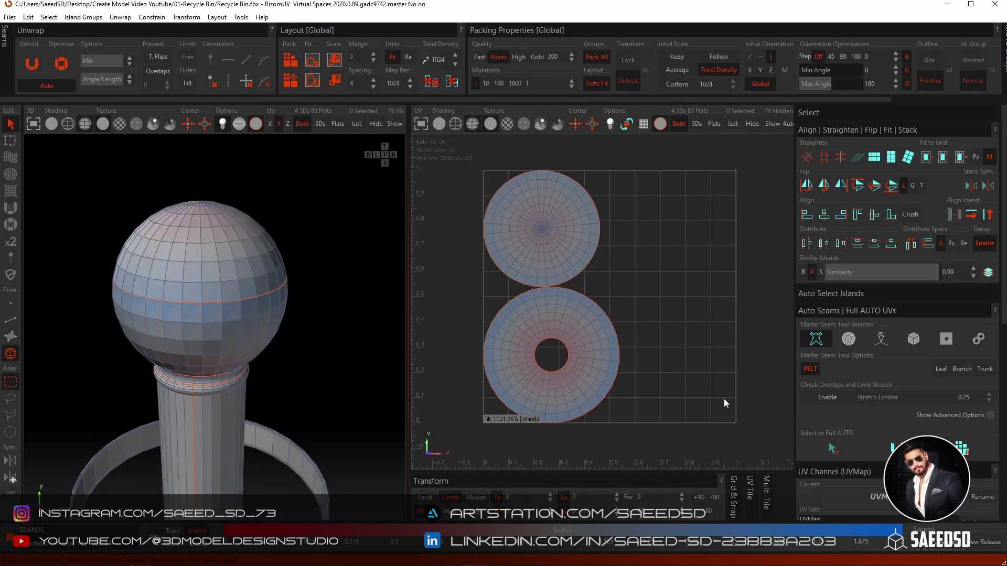
pyautogui.hotkey('ctrl', 'a')
pyautogui.press('p')
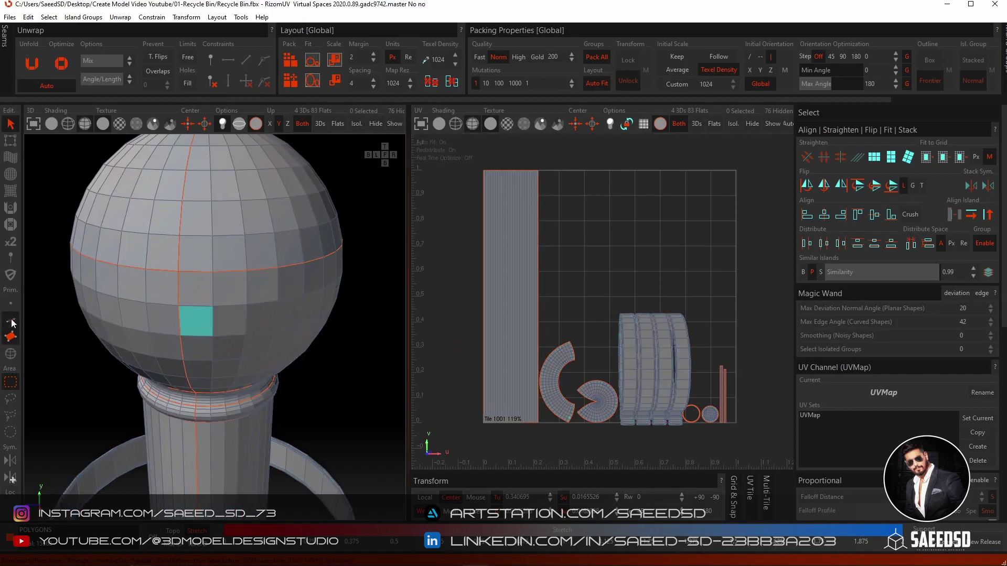
# Select the ball's upper hemisphere island and view it from above
pyautogui.moveTo(213, 292); pyautogui.dragTo(218, 220, button='middle')
pyautogui.press('F4')
pyautogui.click(225, 219)
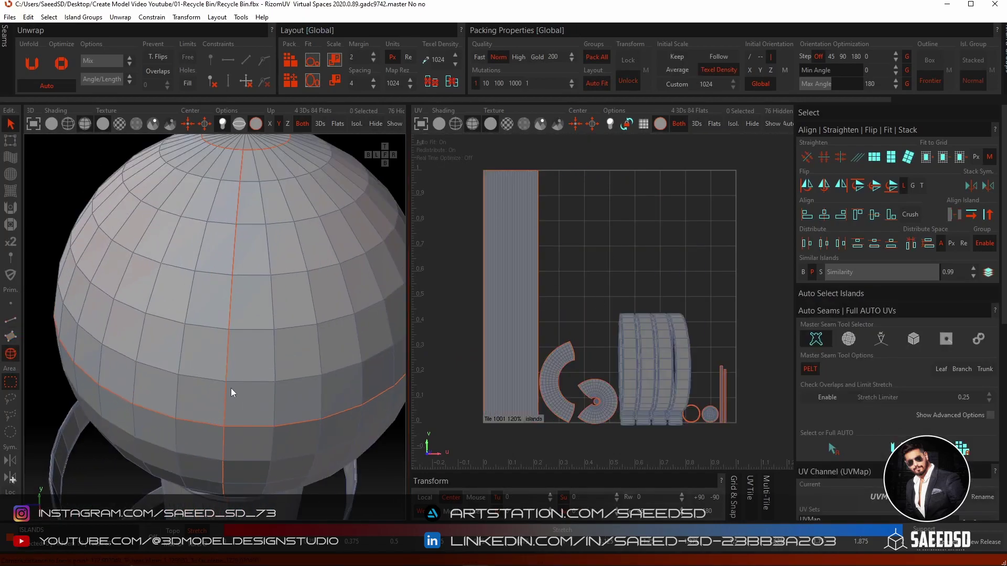
pyautogui.scroll(-3, 231, 388)
pyautogui.click(246, 303)
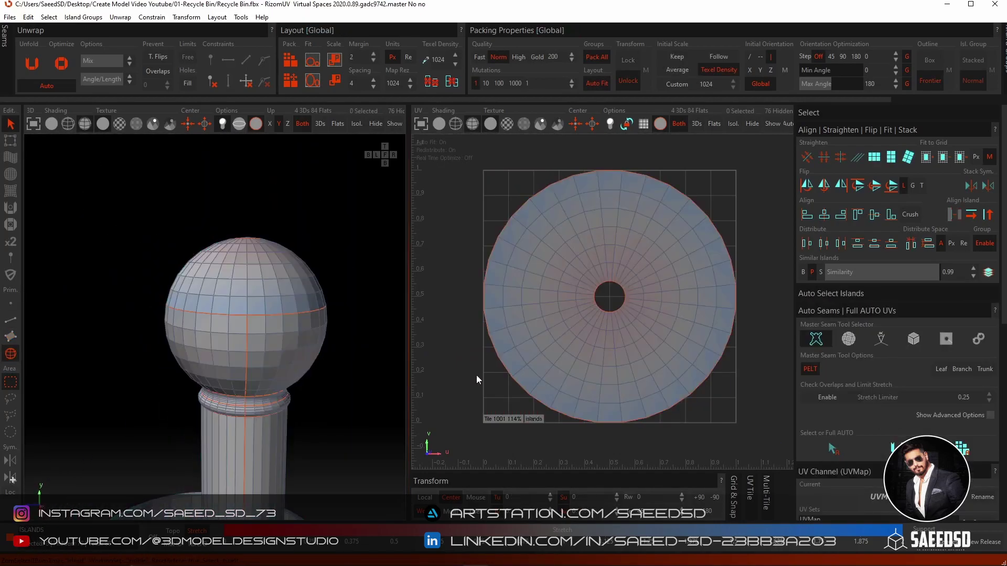
pyautogui.scroll(3, 288, 339)
pyautogui.press('F2')
pyautogui.moveTo(288, 339); pyautogui.dragTo(265, 219, button='middle')
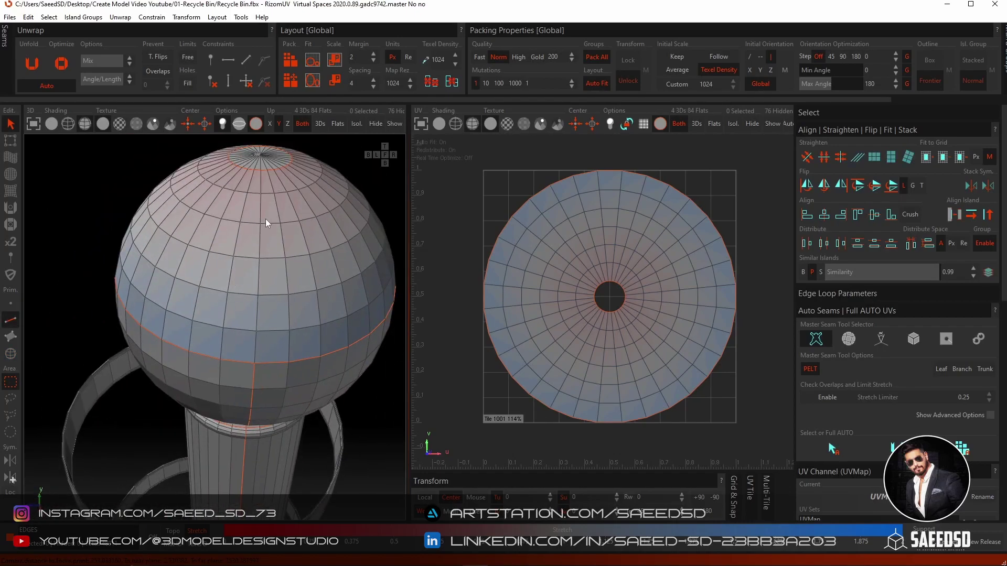
# Show all hidden islands again and select the ball's islands
pyautogui.hotkey('ctrl', 'shift', 'h')
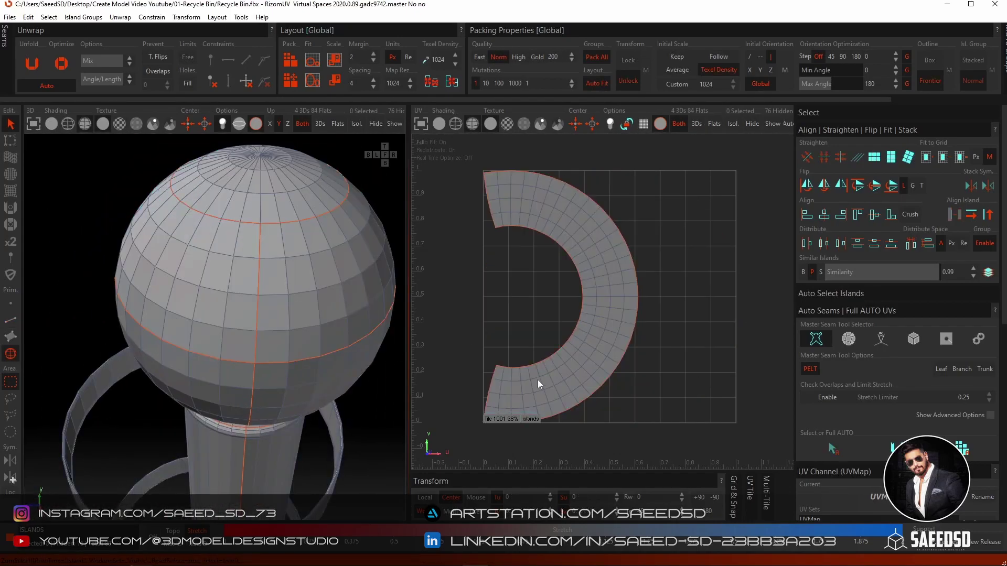
pyautogui.scroll(-3, 310, 377)
pyautogui.moveTo(84, 147); pyautogui.dragTo(312, 327)
pyautogui.scroll(-3, 269, 367)
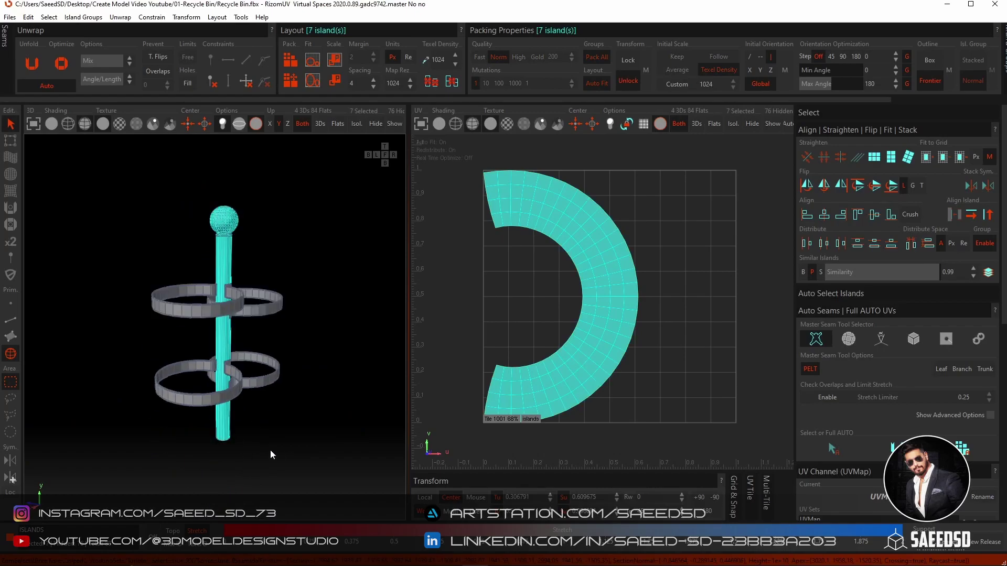
pyautogui.scroll(5, 534, 392)
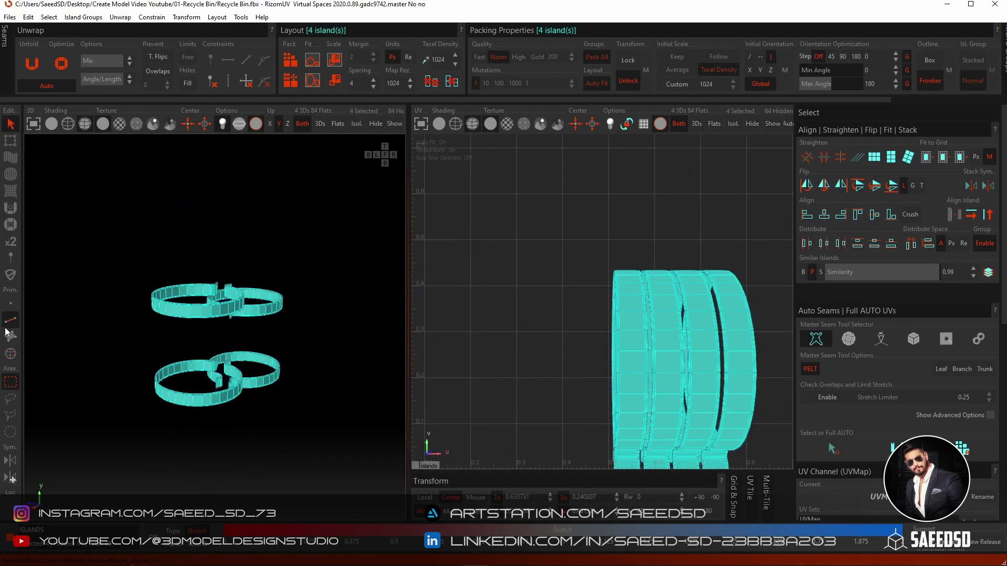
pyautogui.click(6, 329)
pyautogui.scroll(5, 202, 313)
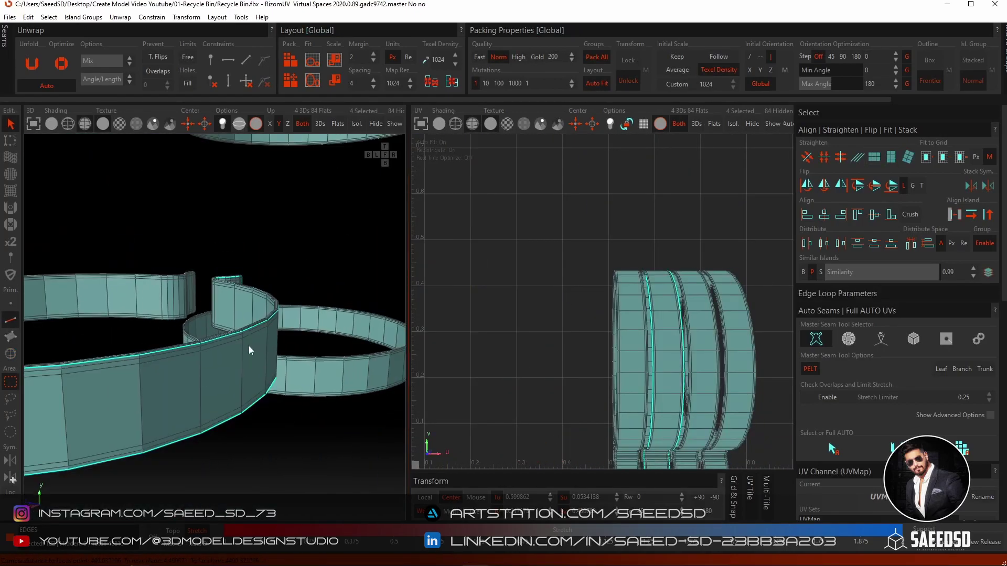
# Select edges along the ring borders and cut them as seams
pyautogui.moveTo(291, 366)
pyautogui.keyDown('alt'); pyautogui.mouseDown()
pyautogui.moveTo(275, 346)
pyautogui.moveTo(216, 363)
pyautogui.mouseUp(); pyautogui.keyUp('alt')
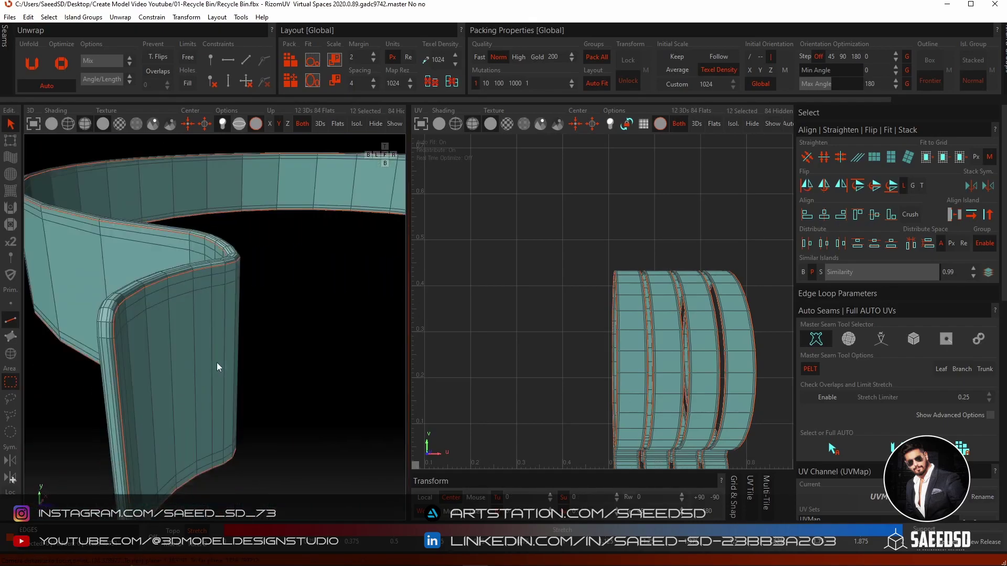
pyautogui.scroll(3, 146, 348)
pyautogui.scroll(3, 244, 236)
pyautogui.keyDown('shift'); pyautogui.click(244, 236); pyautogui.keyUp('shift')
pyautogui.moveTo(243, 237)
pyautogui.keyDown('alt'); pyautogui.mouseDown()
pyautogui.moveTo(260, 439)
pyautogui.moveTo(205, 378)
pyautogui.moveTo(235, 292)
pyautogui.mouseUp(); pyautogui.keyUp('alt')
pyautogui.keyDown('shift'); pyautogui.click(320, 354); pyautogui.keyUp('shift')
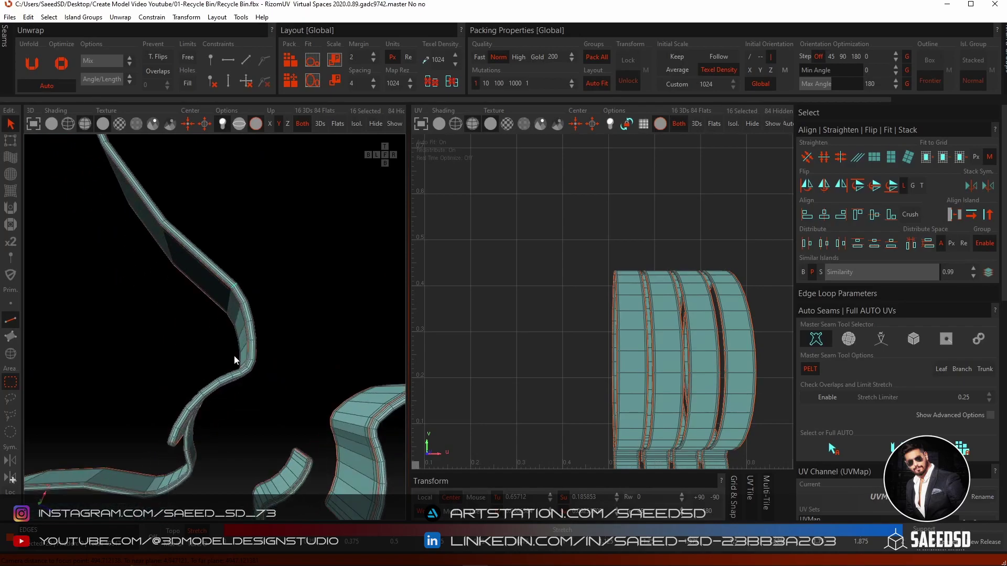
pyautogui.keyDown('shift'); pyautogui.click(233, 355); pyautogui.keyUp('shift')
pyautogui.moveTo(233, 355)
pyautogui.keyDown('alt'); pyautogui.mouseDown()
pyautogui.moveTo(285, 307)
pyautogui.moveTo(326, 405)
pyautogui.moveTo(134, 449)
pyautogui.moveTo(66, 320)
pyautogui.moveTo(270, 287)
pyautogui.moveTo(199, 358)
pyautogui.moveTo(113, 326)
pyautogui.moveTo(297, 298)
pyautogui.moveTo(172, 363)
pyautogui.moveTo(306, 266)
pyautogui.moveTo(203, 209)
pyautogui.moveTo(240, 382)
pyautogui.moveTo(8, 368)
pyautogui.mouseUp(); pyautogui.keyUp('alt')
pyautogui.keyDown('shift'); pyautogui.click(200, 357); pyautogui.keyUp('shift')
pyautogui.press('c')
# Seam off another ring piece and unwrap the ring islands
pyautogui.keyDown('shift'); pyautogui.click(204, 209); pyautogui.keyUp('shift')
pyautogui.press('c')
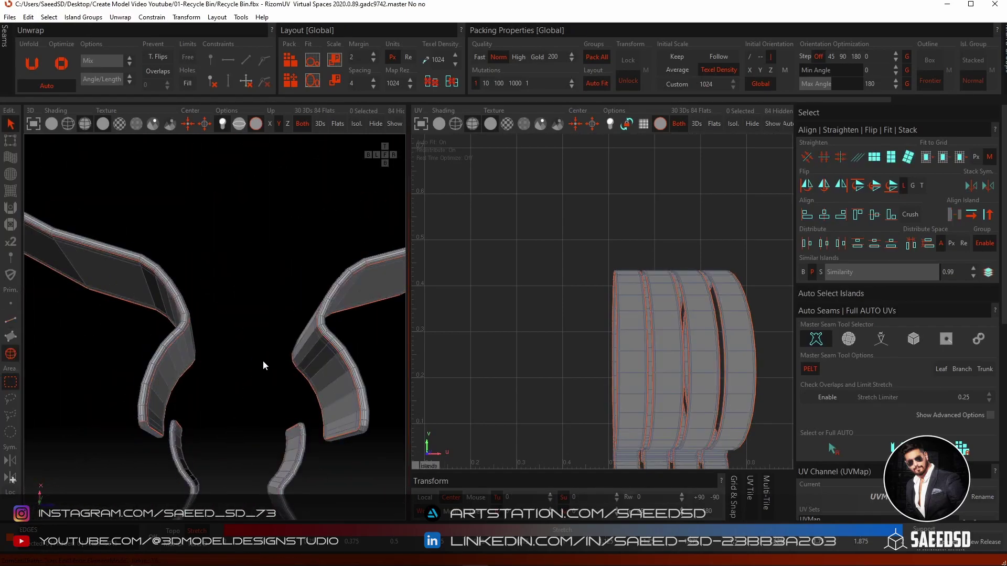
pyautogui.press('u')
pyautogui.moveTo(263, 360)
pyautogui.keyDown('alt'); pyautogui.mouseDown()
pyautogui.moveTo(211, 262)
pyautogui.moveTo(252, 373)
pyautogui.moveTo(132, 427)
pyautogui.moveTo(217, 394)
pyautogui.moveTo(236, 374)
pyautogui.moveTo(150, 394)
pyautogui.mouseUp(); pyautogui.keyUp('alt')
# Select the ring islands and pack them into the UV tile
pyautogui.press('F2')
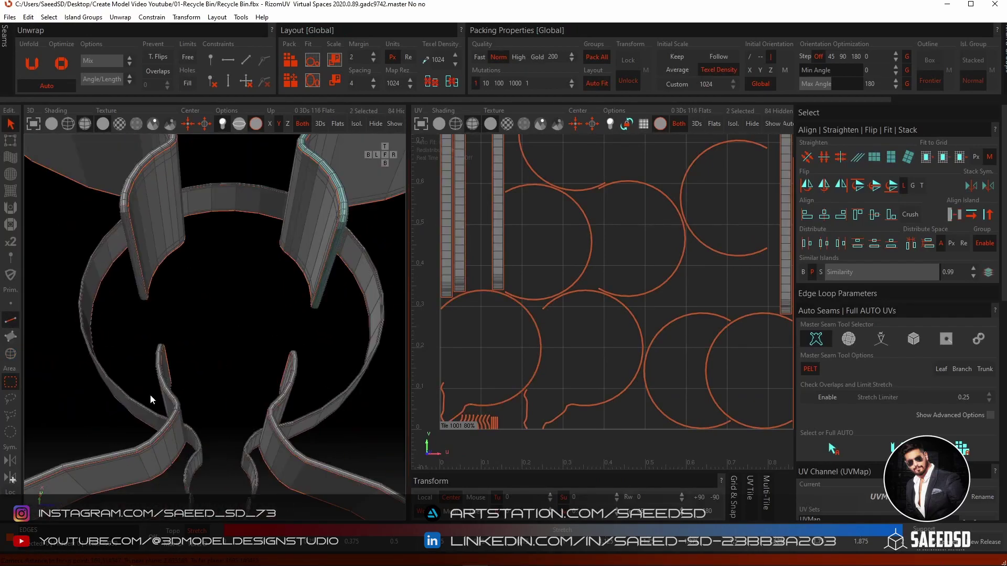
pyautogui.scroll(3, 599, 315)
pyautogui.press('F3')
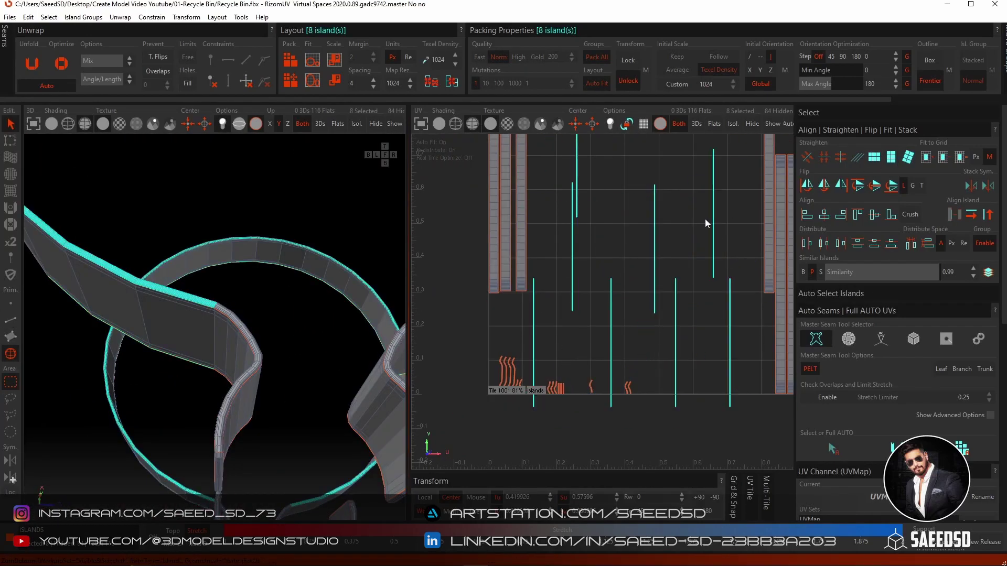
pyautogui.hotkey('ctrl', 'p')
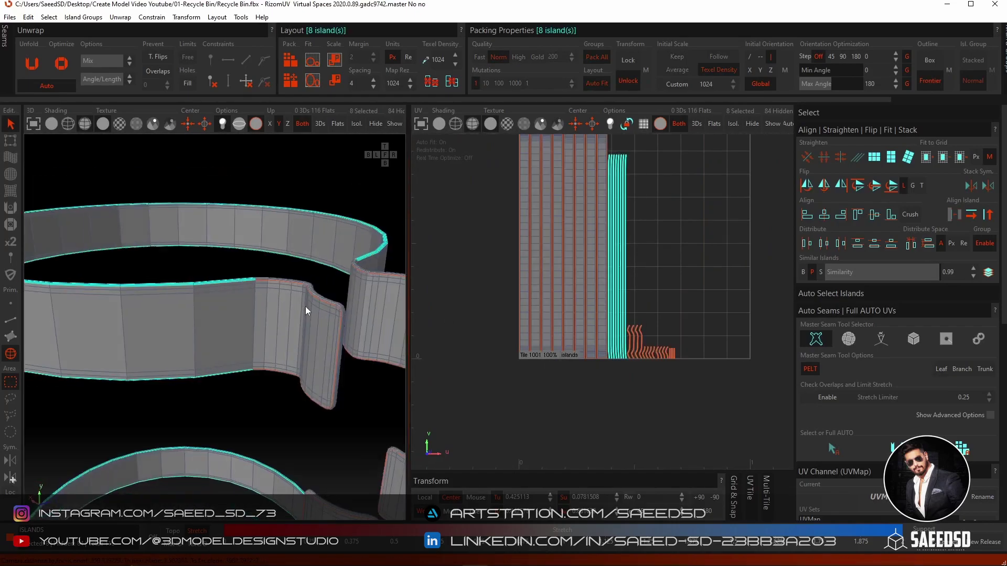
pyautogui.click(643, 341)
# Unhide all parts, set the island spacing, and repack every UV island
pyautogui.scroll(5, 653, 376)
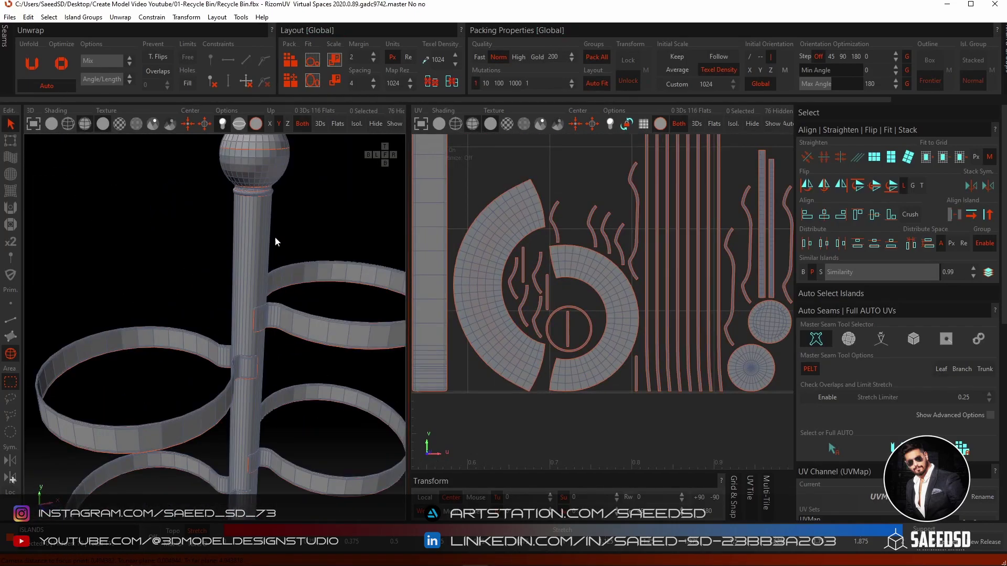
pyautogui.scroll(-2, 276, 242)
pyautogui.scroll(5, 273, 199)
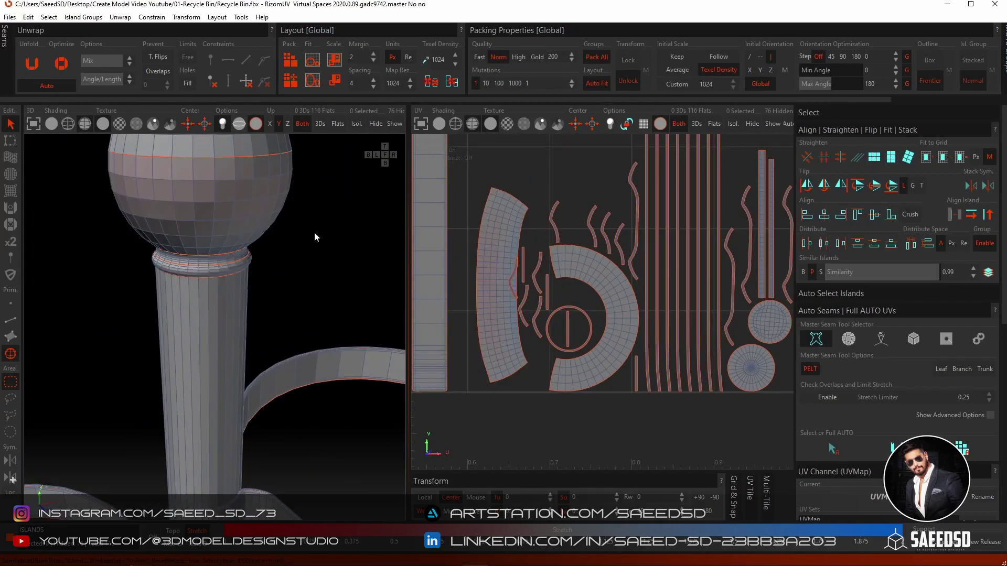
pyautogui.hotkey('shift', 'h')
pyautogui.press('f')
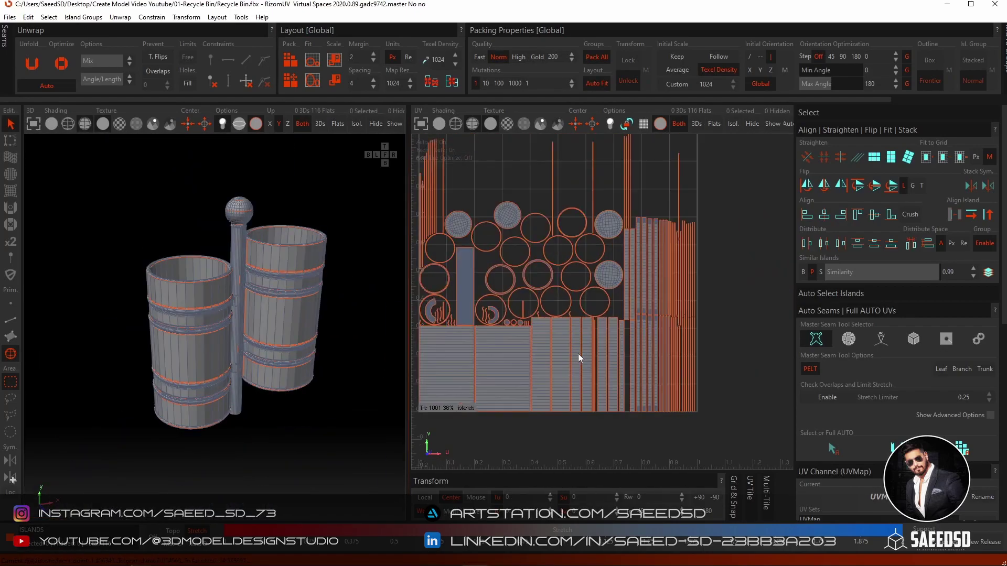
pyautogui.click(358, 78)
pyautogui.click(290, 59)
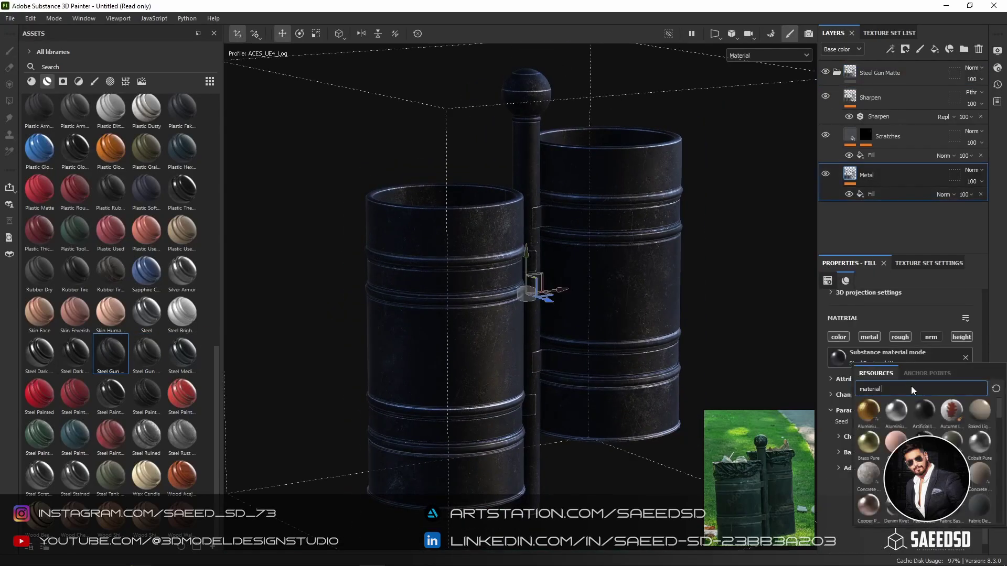
# Brighten the Steel Gun Matte luminosity slightly and expand the material group's sublayers
pyautogui.moveTo(908, 440); pyautogui.dragTo(911, 440)
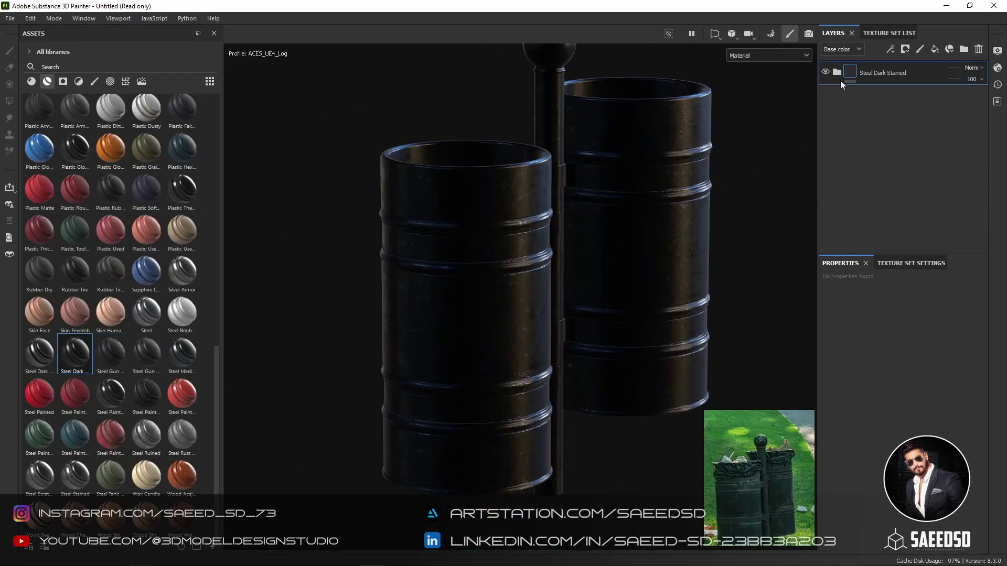
pyautogui.click(838, 72)
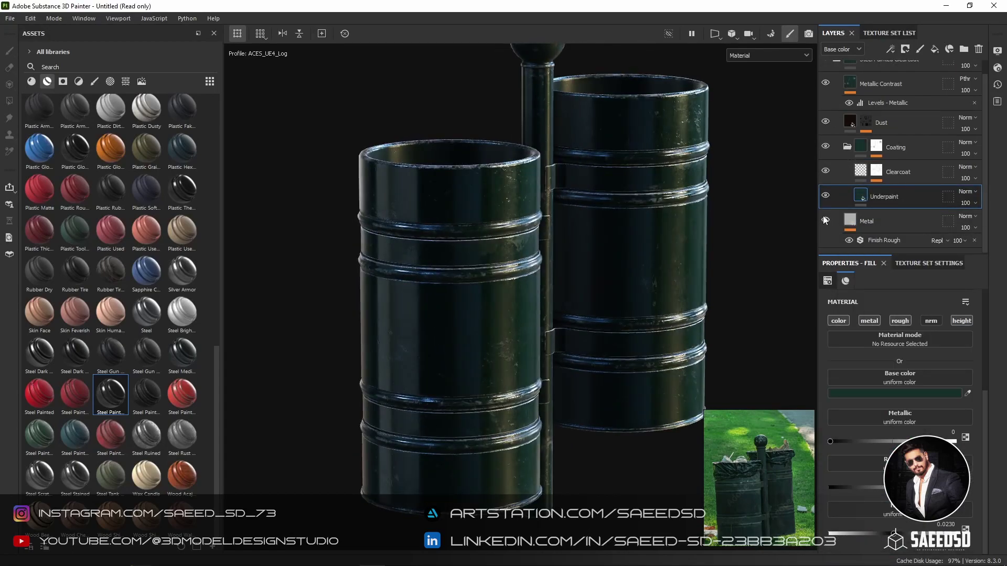
# Raise the green paint roughness, check Underpaint colour, and add Steel Gun Painted above
pyautogui.moveTo(841, 402); pyautogui.dragTo(866, 400)
pyautogui.keyDown('alt'); pyautogui.moveTo(681, 367); pyautogui.dragTo(612, 333); pyautogui.keyUp('alt')
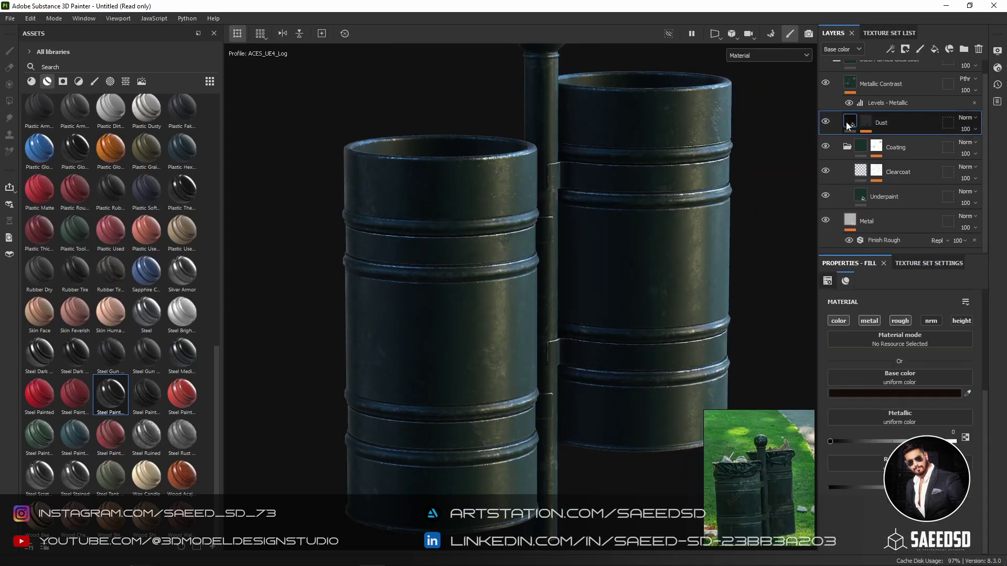
pyautogui.click(851, 199)
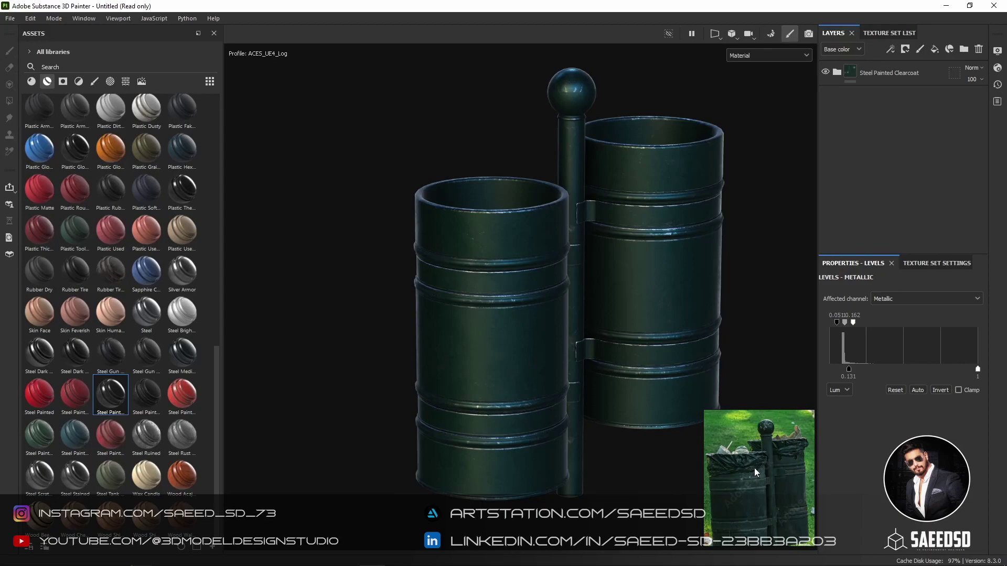
pyautogui.moveTo(111, 394); pyautogui.dragTo(845, 145)
pyautogui.click(63, 81)
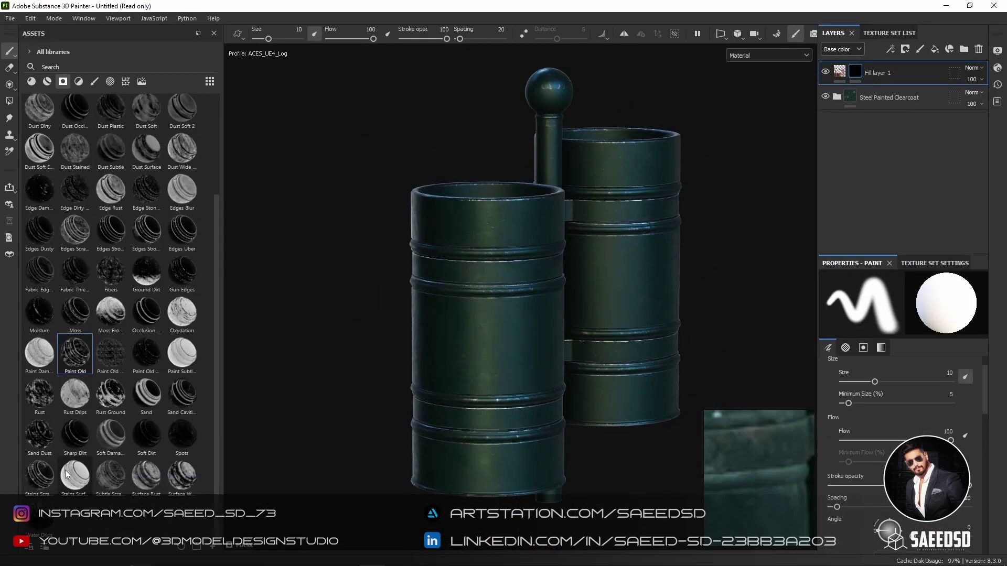
# Mask Fill layer 1 with Metal Edge Wear, darken Rust Color, and add a Levels adjustment
pyautogui.moveTo(866, 80); pyautogui.dragTo(862, 80)
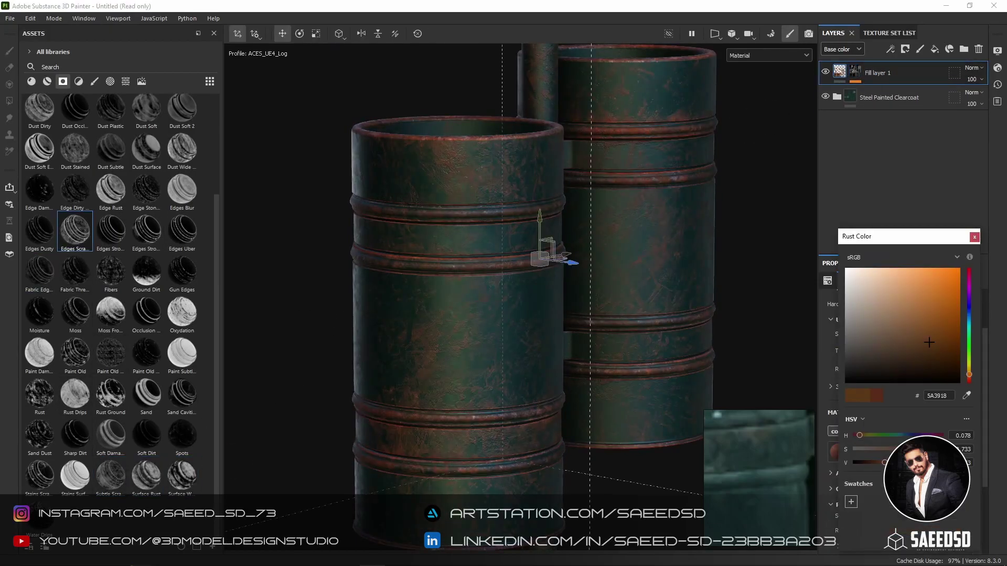
pyautogui.moveTo(879, 449); pyautogui.dragTo(876, 445)
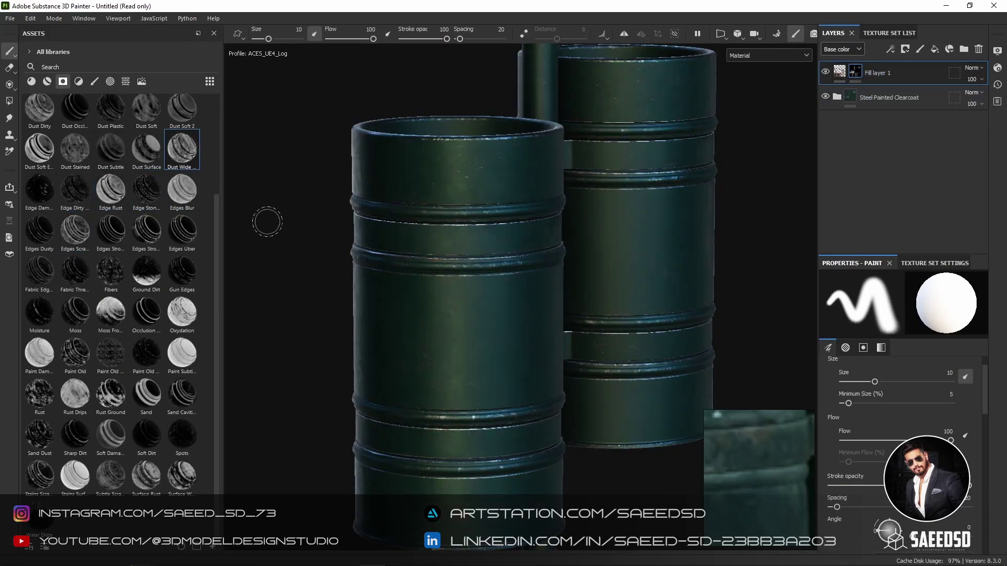
pyautogui.moveTo(40, 109); pyautogui.dragTo(552, 297)
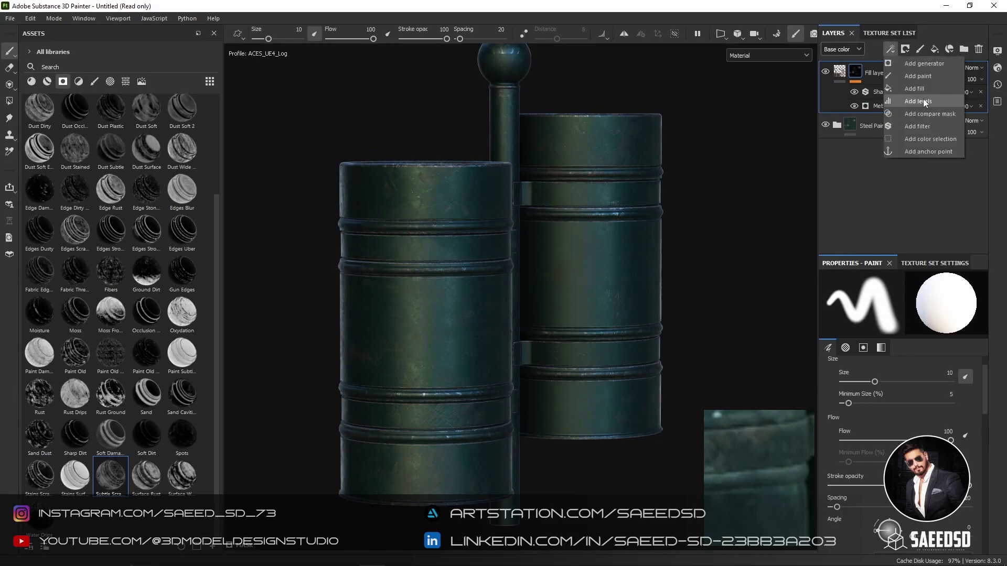
pyautogui.click(924, 102)
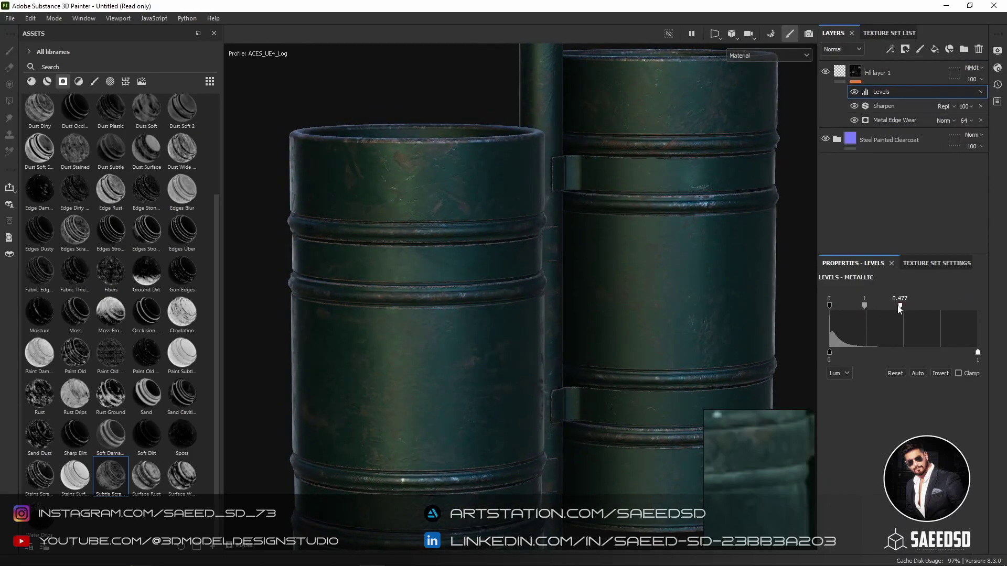
pyautogui.moveTo(900, 306); pyautogui.dragTo(908, 307)
pyautogui.click(839, 72)
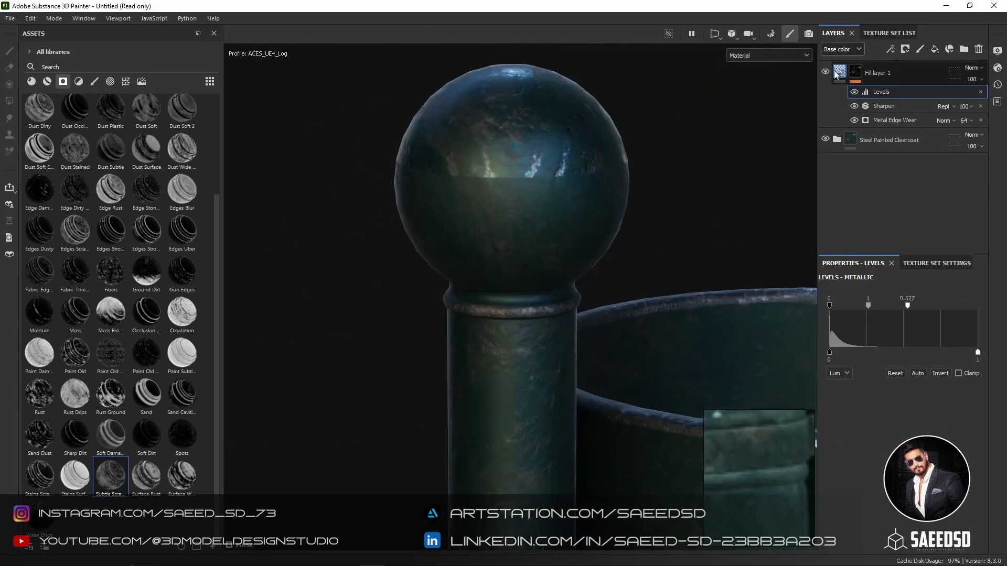
pyautogui.scroll(-2, 827, 208)
# Set the Metal fill's projection to Tri-planar
pyautogui.click(866, 239)
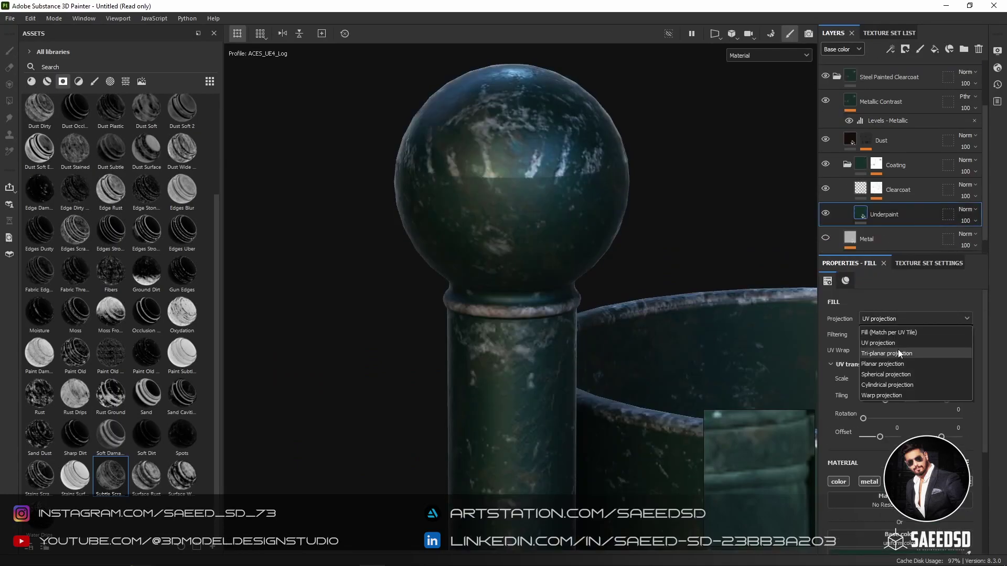
pyautogui.click(915, 318)
pyautogui.click(871, 212)
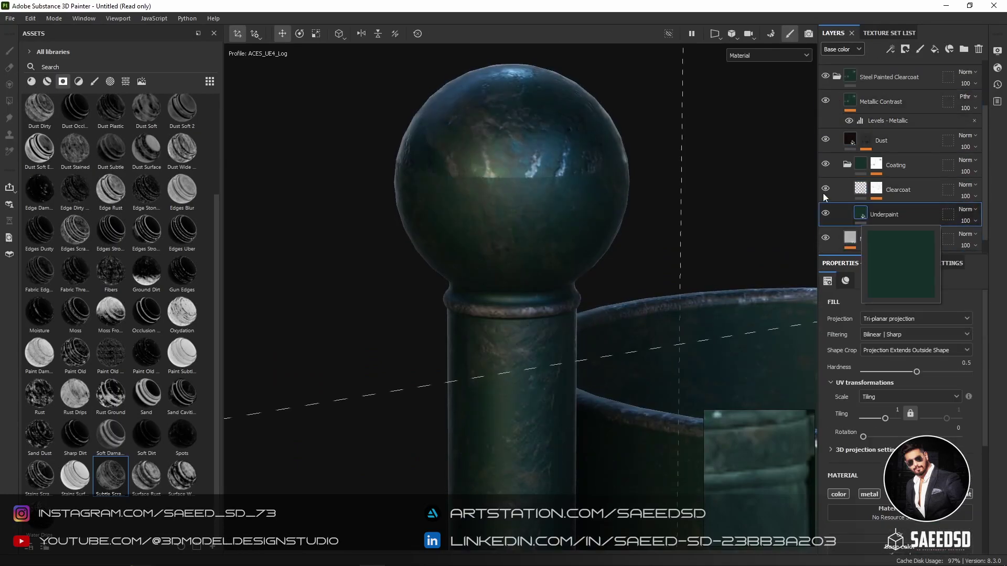
# Hide the green Underpaint layer and turn the Metal layer back on
pyautogui.click(825, 213)
pyautogui.click(825, 215)
pyautogui.click(845, 240)
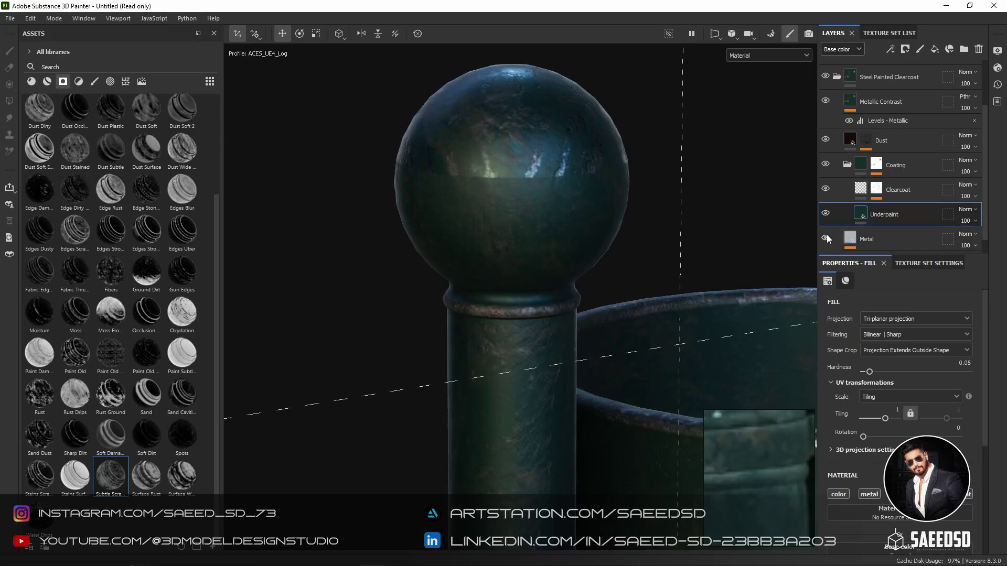
pyautogui.click(825, 213)
pyautogui.scroll(-1, 827, 221)
pyautogui.click(826, 209)
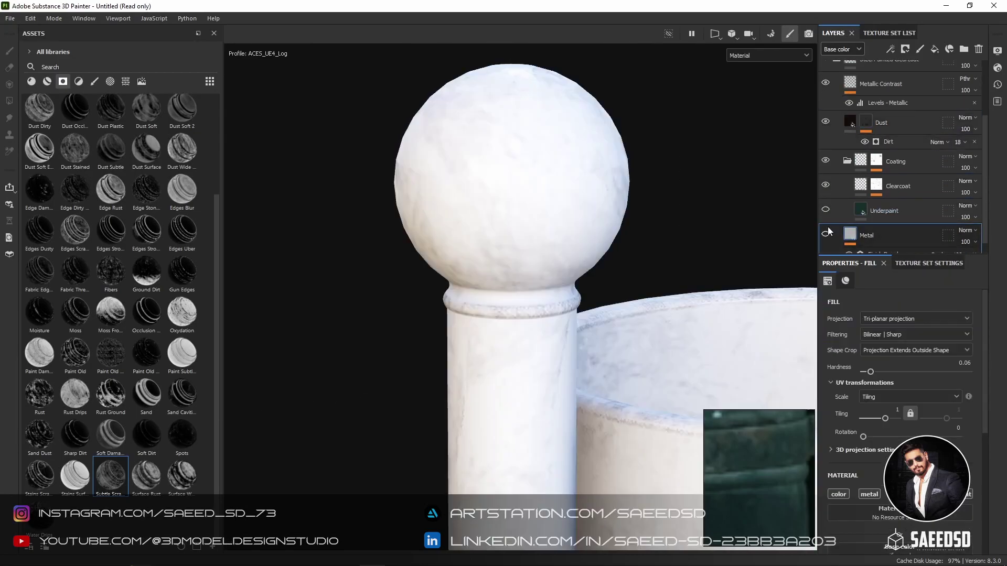
pyautogui.click(827, 233)
pyautogui.press('1')
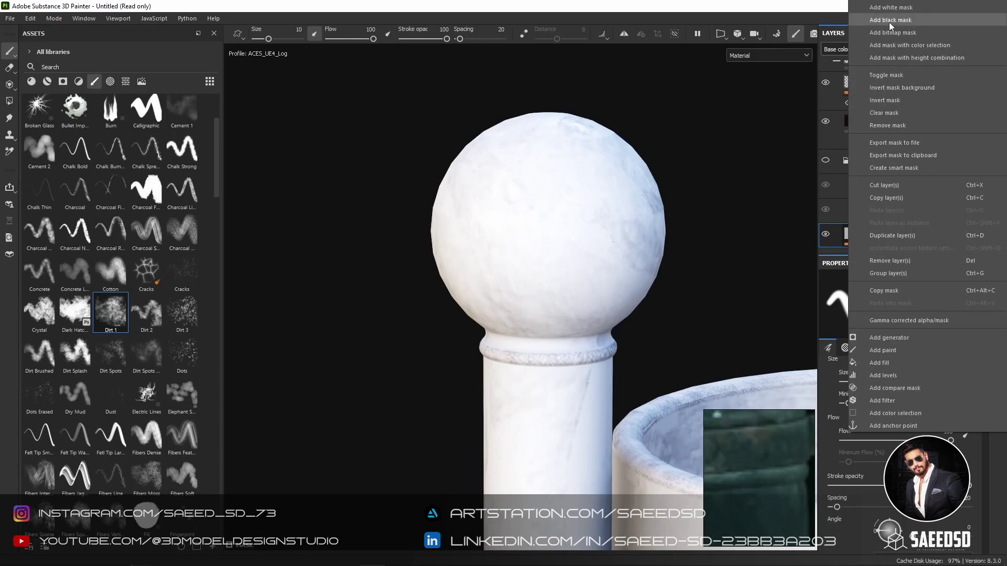
# Select the Paint sublayer on the Metal mask and frame the ball top
pyautogui.keyDown('alt'); pyautogui.moveTo(640, 216); pyautogui.dragTo(684, 245); pyautogui.keyUp('alt')
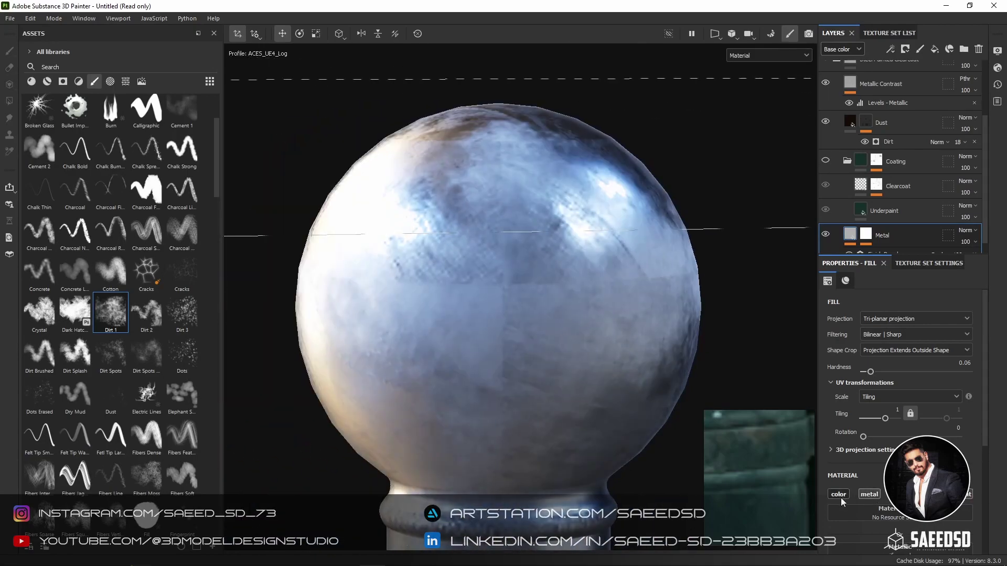
pyautogui.scroll(-3, 841, 499)
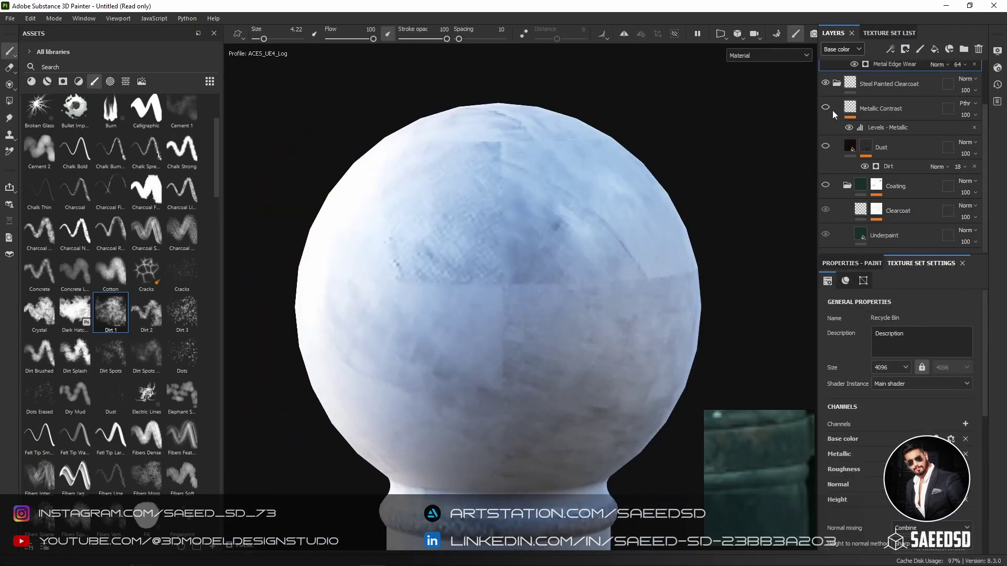
pyautogui.scroll(-2, 832, 112)
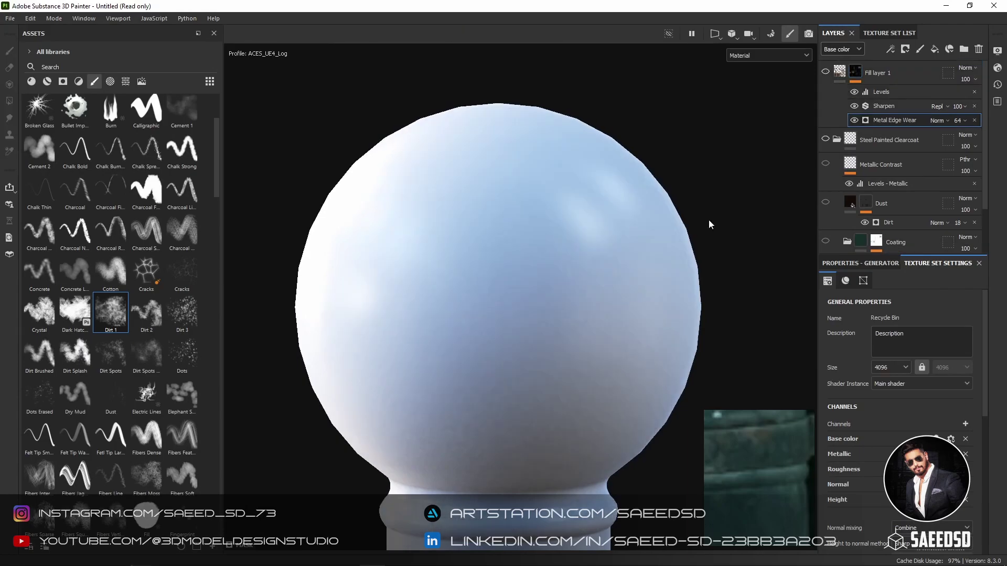
pyautogui.click(865, 240)
pyautogui.click(892, 240)
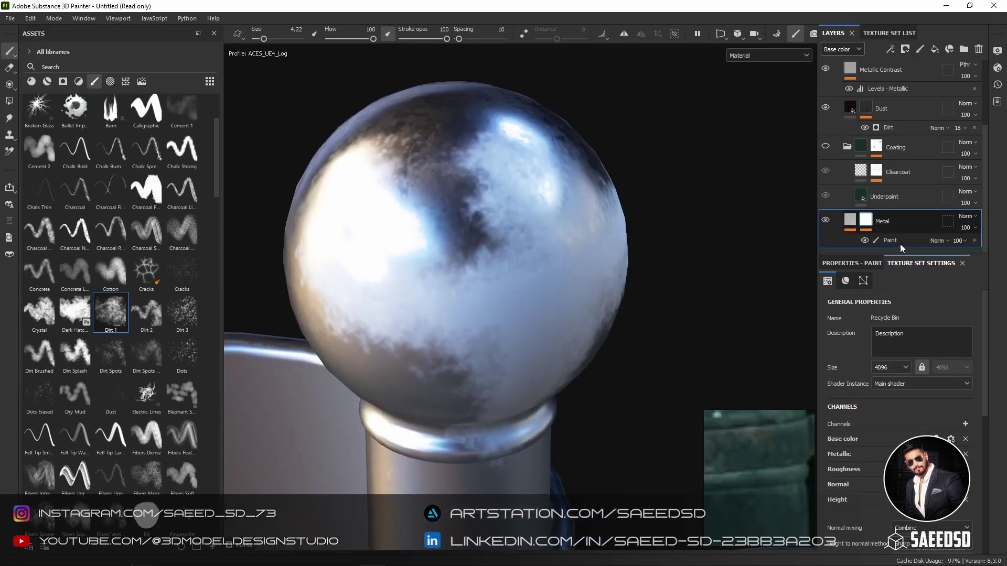
pyautogui.scroll(3, 691, 196)
pyautogui.press('f')
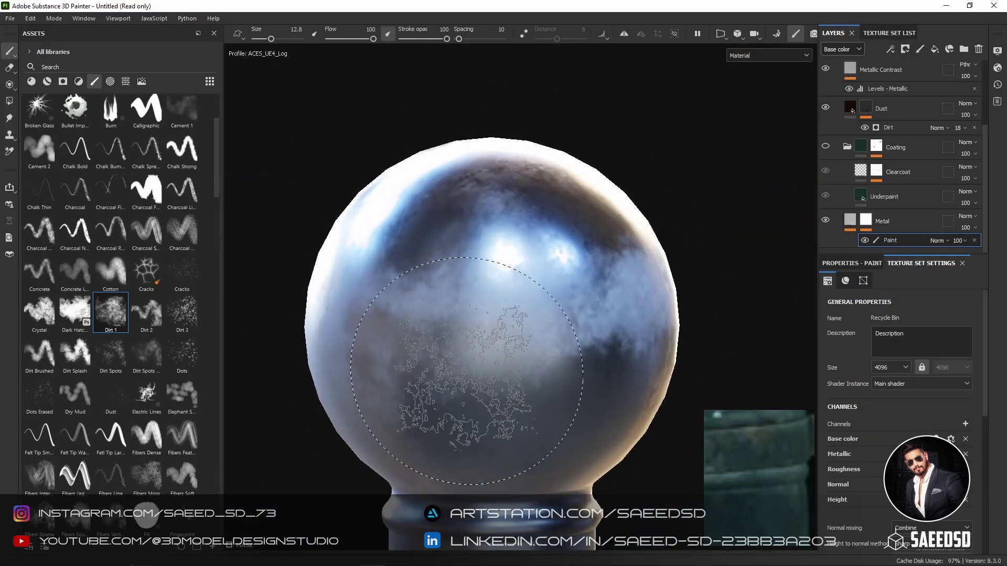
pyautogui.keyDown('alt'); pyautogui.moveTo(584, 315); pyautogui.dragTo(640, 353); pyautogui.keyUp('alt')
# Show the Coating folder, hide Clearcoat, and select Underpaint
pyautogui.click(826, 147)
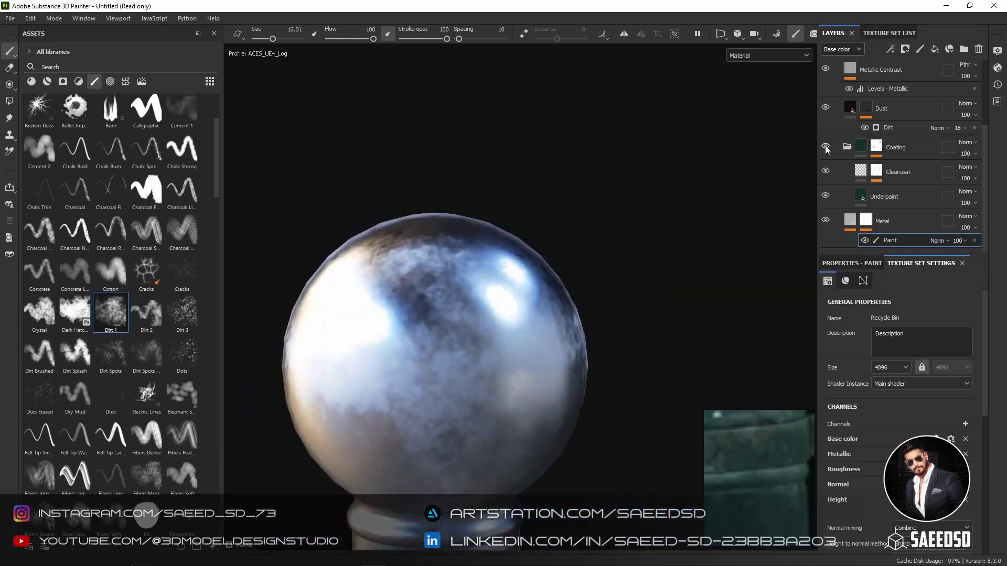
pyautogui.click(825, 171)
pyautogui.click(884, 197)
# Resize the brush and paint worn steel patches onto the ball top's Underpaint mask
pyautogui.click(906, 49)
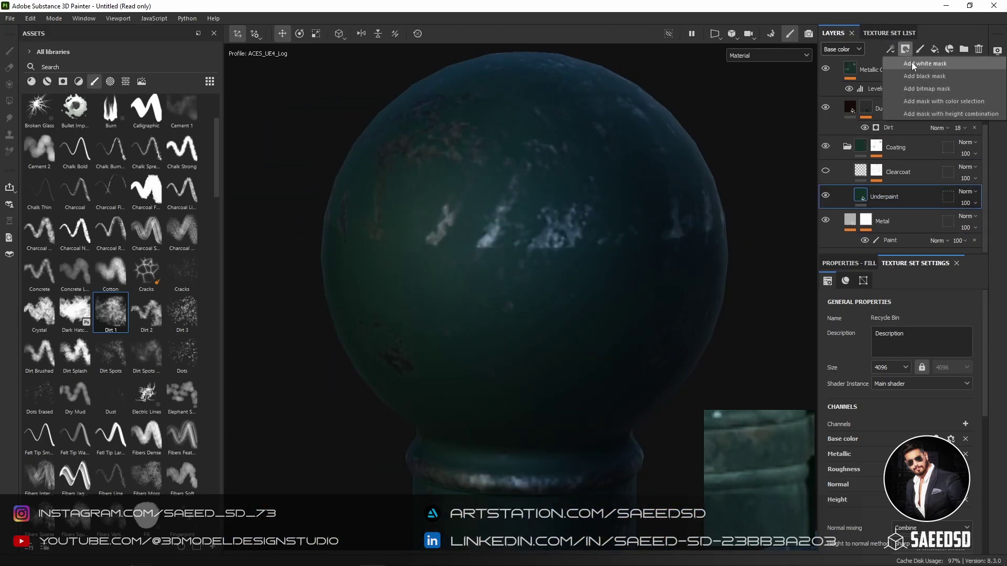
pyautogui.moveTo(525, 246)
pyautogui.keyDown('alt'); pyautogui.mouseDown()
pyautogui.moveTo(472, 236)
pyautogui.moveTo(607, 271)
pyautogui.mouseUp(); pyautogui.keyUp('alt')
pyautogui.press('[')
pyautogui.press('[')
pyautogui.press('[')
pyautogui.moveTo(607, 270)
pyautogui.keyDown('alt'); pyautogui.mouseDown(button='right')
pyautogui.moveTo(591, 364)
pyautogui.moveTo(611, 347)
pyautogui.mouseUp(button='right'); pyautogui.keyUp('alt')
pyautogui.keyDown('alt'); pyautogui.moveTo(611, 347); pyautogui.dragTo(517, 371); pyautogui.keyUp('alt')
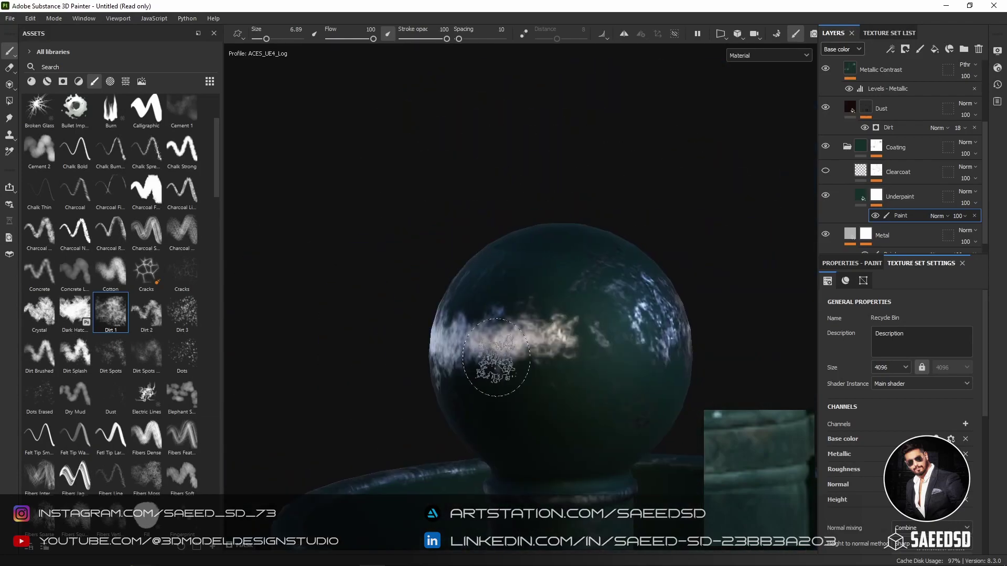
pyautogui.keyDown('alt'); pyautogui.moveTo(517, 371); pyautogui.dragTo(461, 404, button='right'); pyautogui.keyUp('alt')
pyautogui.moveTo(461, 404)
pyautogui.keyDown('alt'); pyautogui.mouseDown()
pyautogui.moveTo(498, 382)
pyautogui.moveTo(536, 334)
pyautogui.mouseUp(); pyautogui.keyUp('alt')
pyautogui.press(']')
pyautogui.press(']')
pyautogui.press(']')
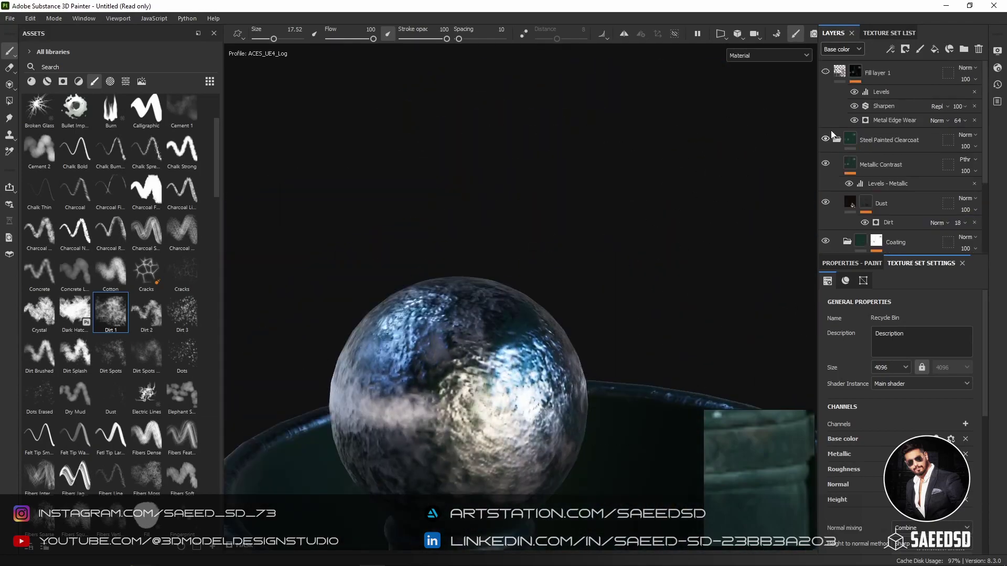
# Select Fill layer 1's Paint effect and orbit back to the ball top
pyautogui.scroll(5, 889, 99)
pyautogui.click(889, 93)
pyautogui.keyDown('alt'); pyautogui.moveTo(535, 334); pyautogui.dragTo(460, 225, button='right'); pyautogui.keyUp('alt')
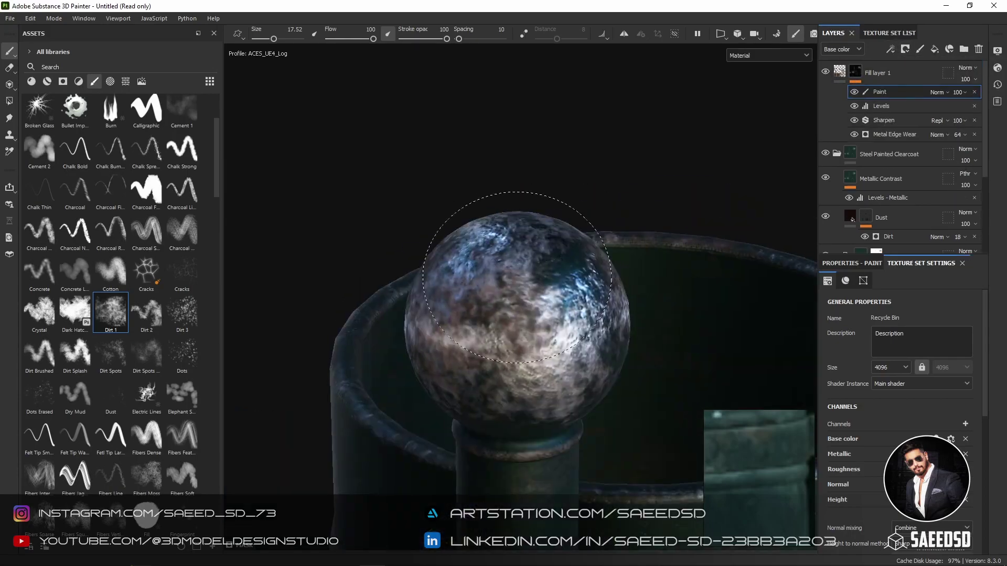
pyautogui.moveTo(460, 224)
pyautogui.keyDown('alt'); pyautogui.mouseDown()
pyautogui.moveTo(416, 314)
pyautogui.moveTo(483, 259)
pyautogui.moveTo(891, 237)
pyautogui.moveTo(461, 338)
pyautogui.moveTo(619, 315)
pyautogui.moveTo(551, 375)
pyautogui.moveTo(845, 126)
pyautogui.mouseUp(); pyautogui.keyUp('alt')
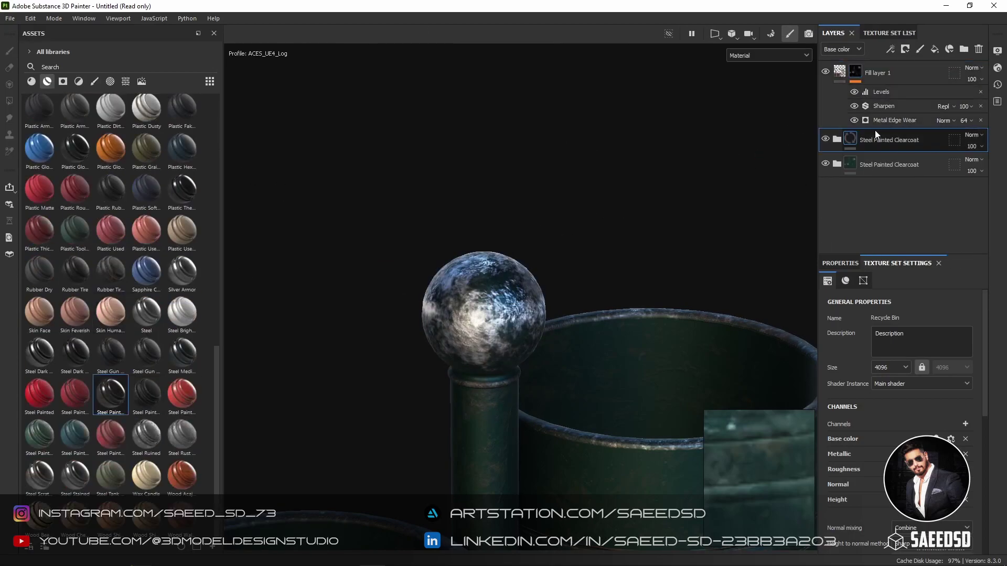
# Add the Steel Dark Stained material, then give Base Steel a Clamp filter instead of Blur
pyautogui.moveTo(75, 354); pyautogui.dragTo(401, 260)
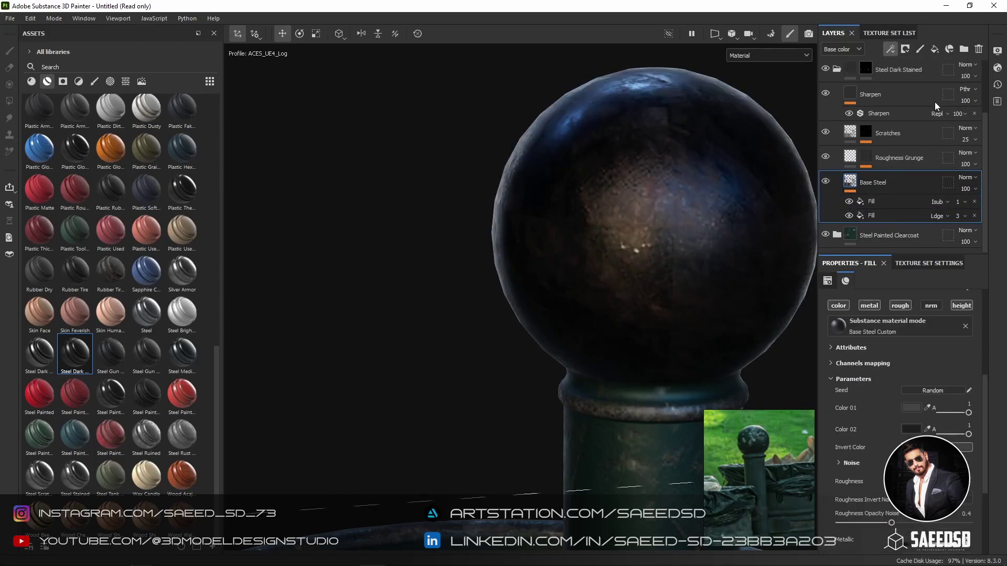
pyautogui.click(890, 48)
pyautogui.click(912, 105)
pyautogui.click(849, 388)
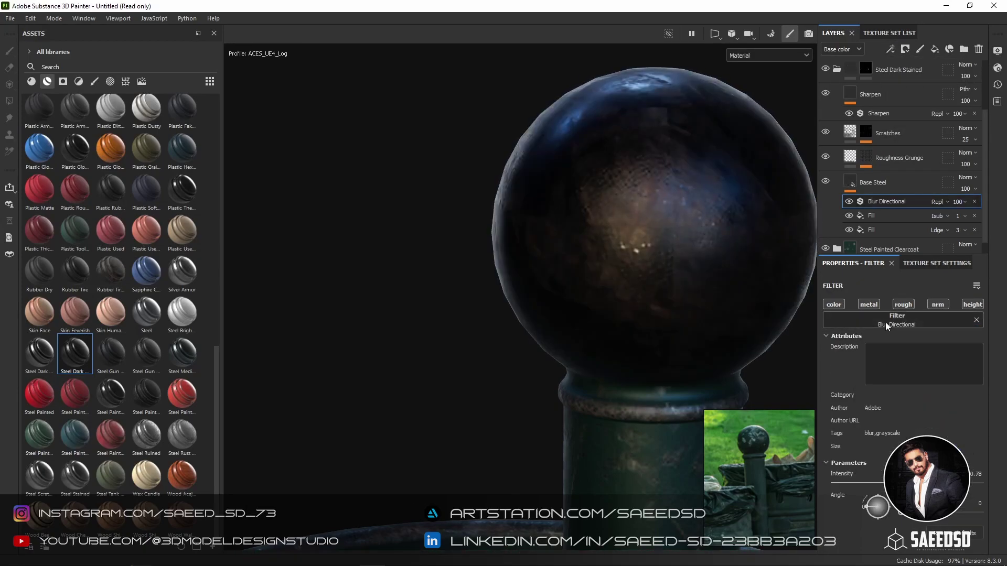
pyautogui.click(897, 388)
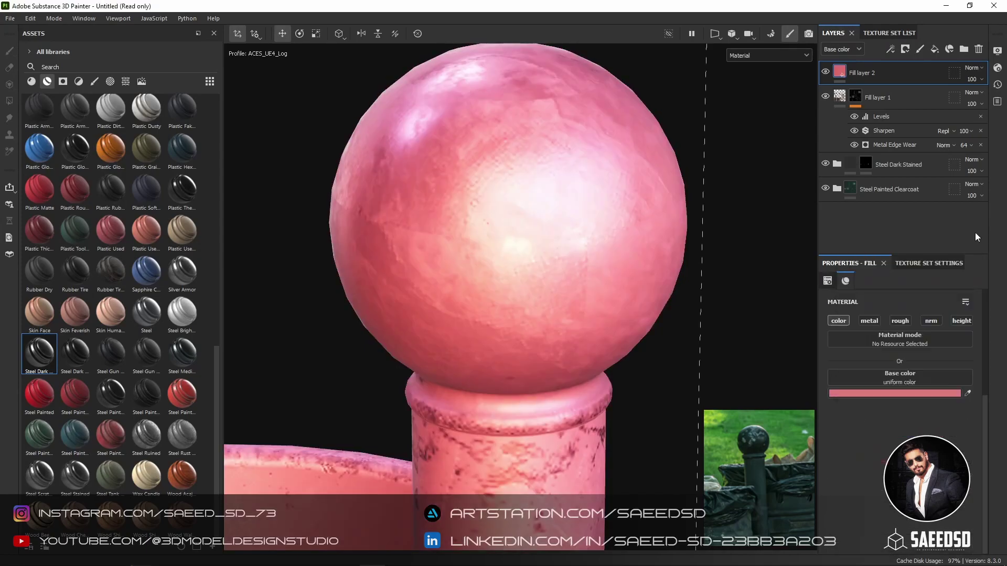
# Add a black mask to Fill layer 2 and check Iron Forged Old's blending modes
pyautogui.rightClick(886, 79)
pyautogui.click(886, 232)
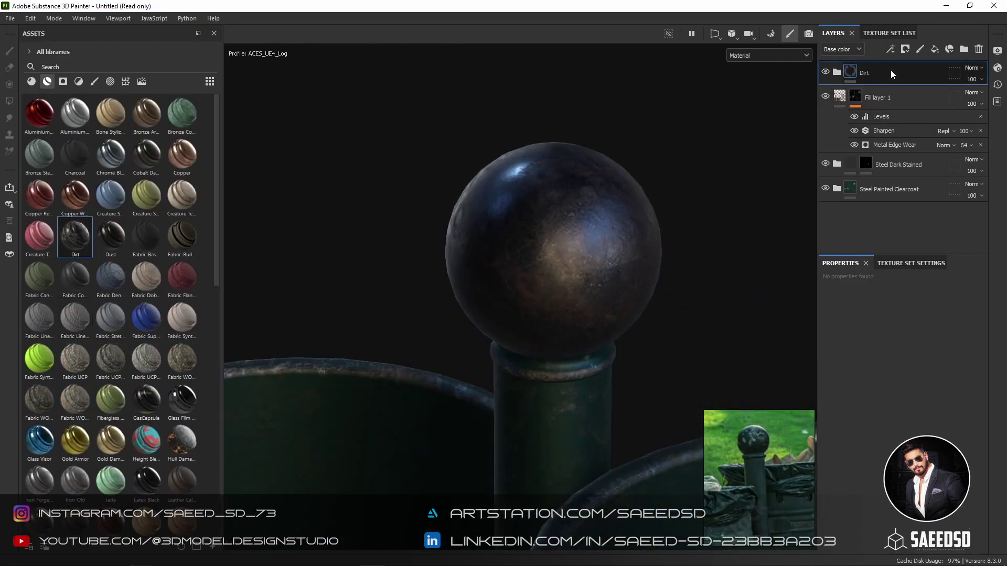
pyautogui.click(972, 69)
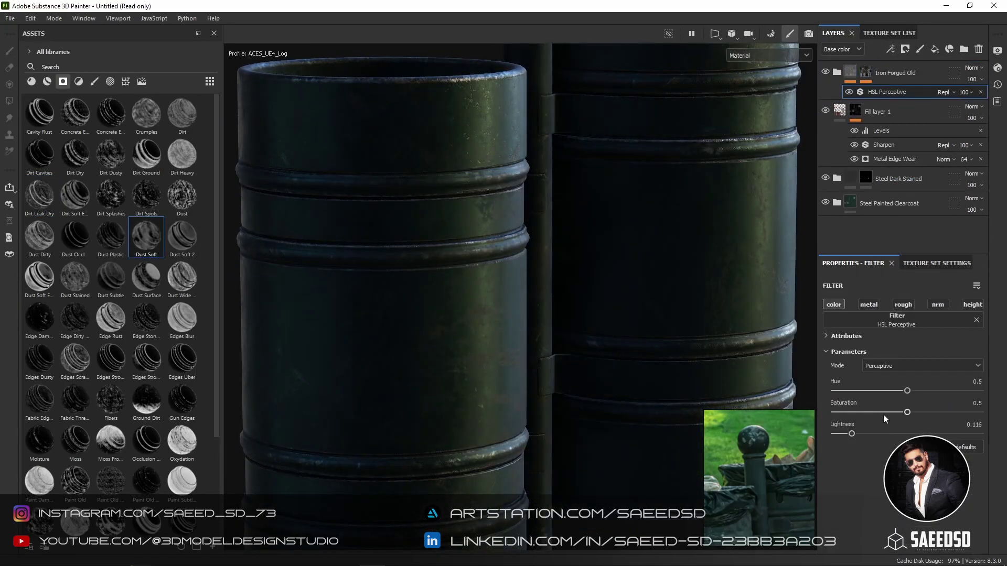
# Raise the HSL Perceptive filter's Saturation and Lightness to tint the bins dark green
pyautogui.moveTo(907, 412); pyautogui.dragTo(979, 412)
pyautogui.moveTo(851, 434); pyautogui.dragTo(925, 433)
pyautogui.moveTo(868, 413)
pyautogui.mouseDown()
pyautogui.moveTo(861, 433)
pyautogui.moveTo(897, 434)
pyautogui.mouseUp()
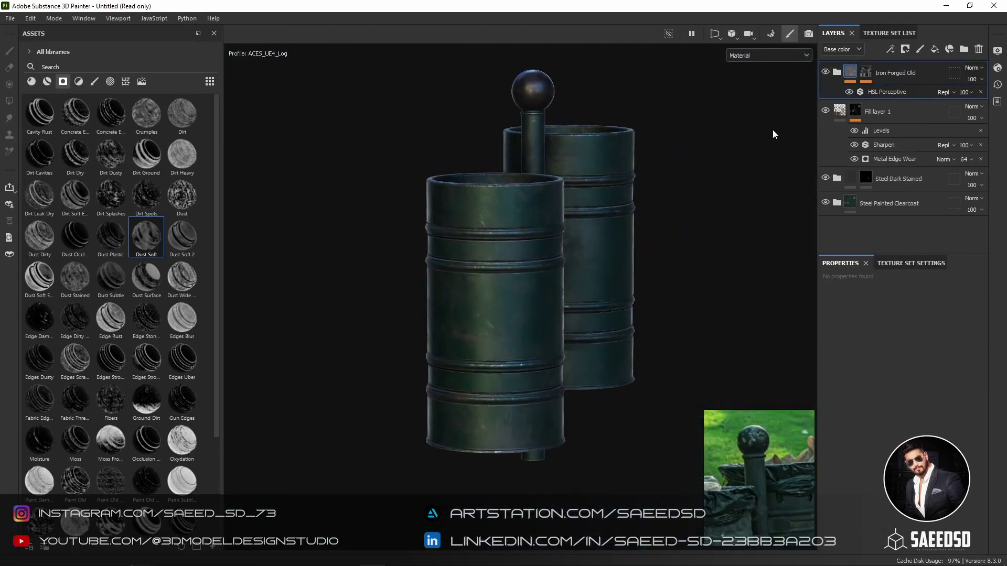
# Add Folder 1 with an HSL Perceptive filter and lower Saturation to mute the green
pyautogui.rightClick(860, 110)
pyautogui.click(898, 303)
pyautogui.click(896, 78)
pyautogui.click(904, 316)
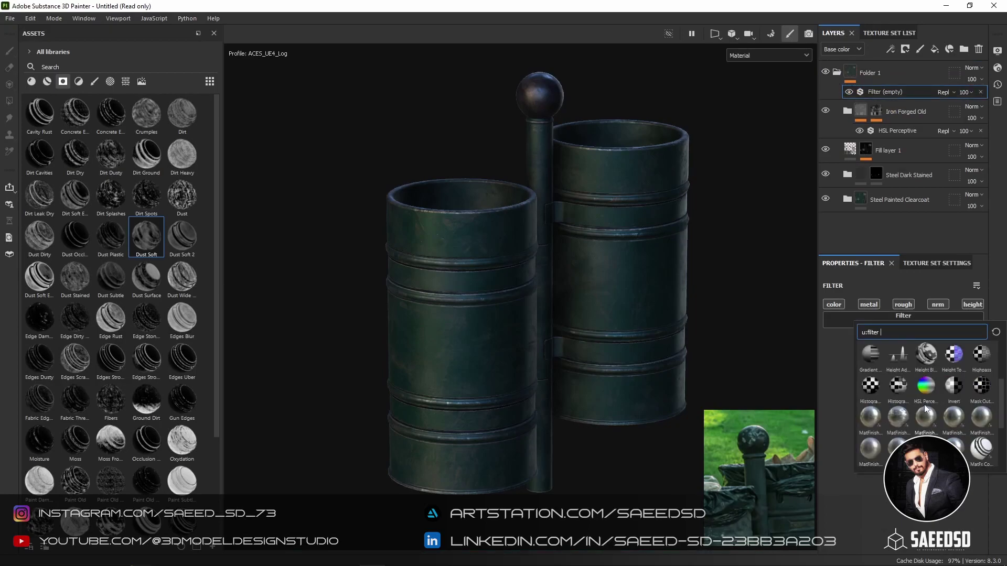
pyautogui.click(925, 407)
pyautogui.moveTo(907, 412); pyautogui.dragTo(858, 413)
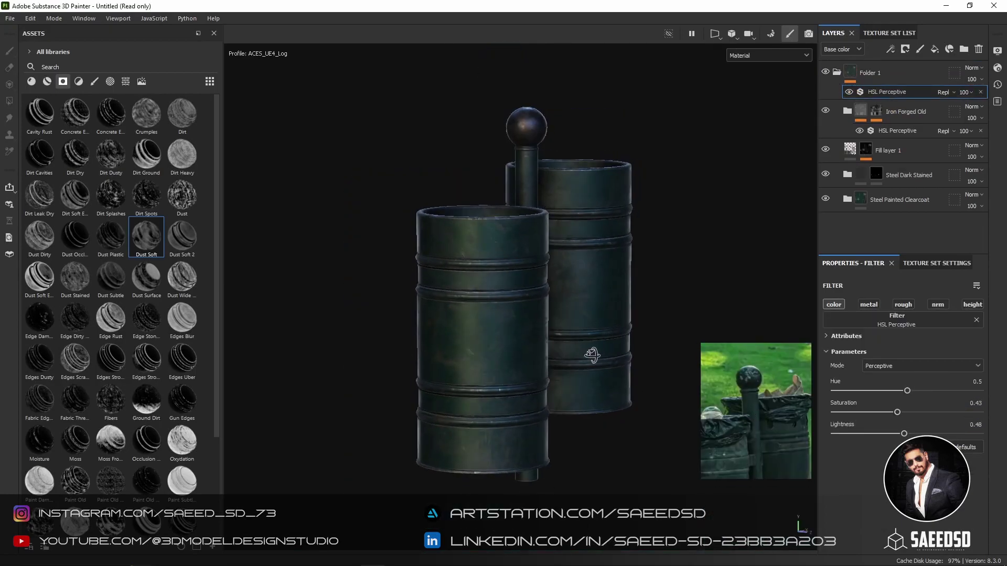
# Lower Folder 1's opacity to about 20 and add a roughness-only fill layer
pyautogui.click(871, 73)
pyautogui.click(973, 79)
pyautogui.moveTo(986, 98); pyautogui.dragTo(967, 98)
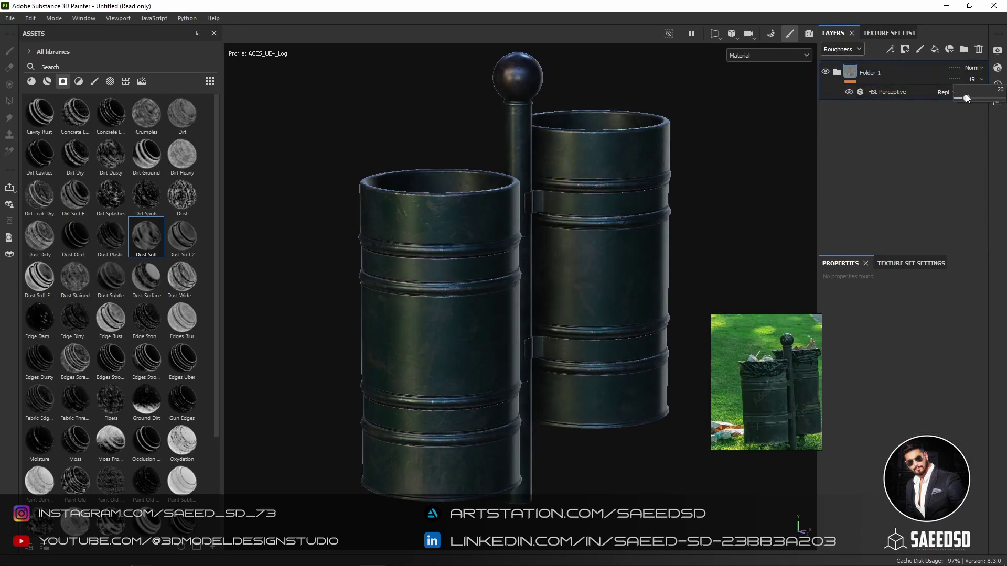
pyautogui.click(837, 72)
pyautogui.click(870, 111)
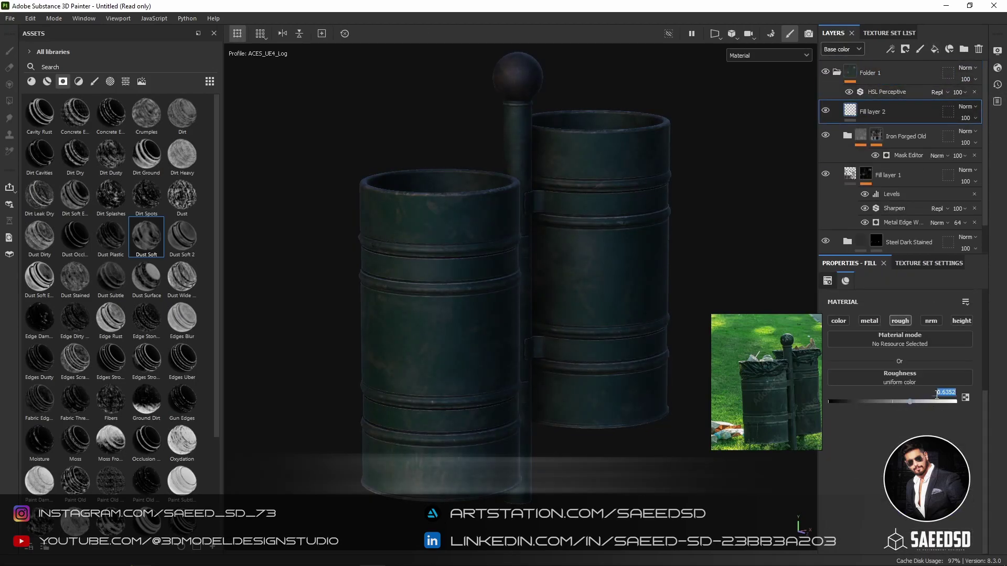
# Set the fill layer's roughness to 0.7 and name the layer Roughness
pyautogui.write('0.7')
pyautogui.press('Return')
pyautogui.write('Roughness')
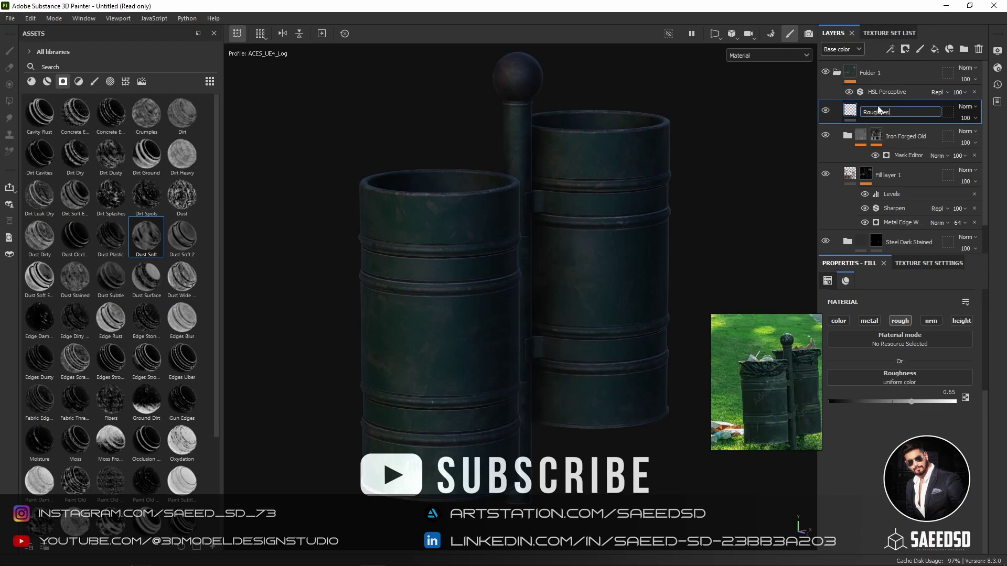
pyautogui.press('Return')
pyautogui.keyDown('alt'); pyautogui.moveTo(640, 202); pyautogui.dragTo(787, 142); pyautogui.keyUp('alt')
# Mask the Roughness layer in black and apply the MG Dripping Rust generator
pyautogui.click(904, 48)
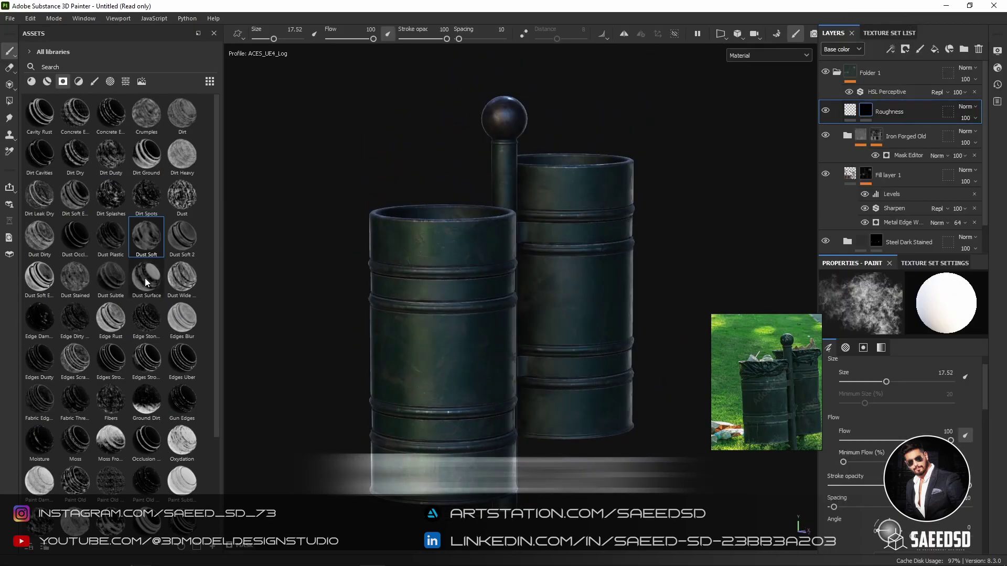
pyautogui.moveTo(146, 283); pyautogui.dragTo(517, 241)
pyautogui.scroll(-3, 110, 263)
pyautogui.scroll(2, 736, 228)
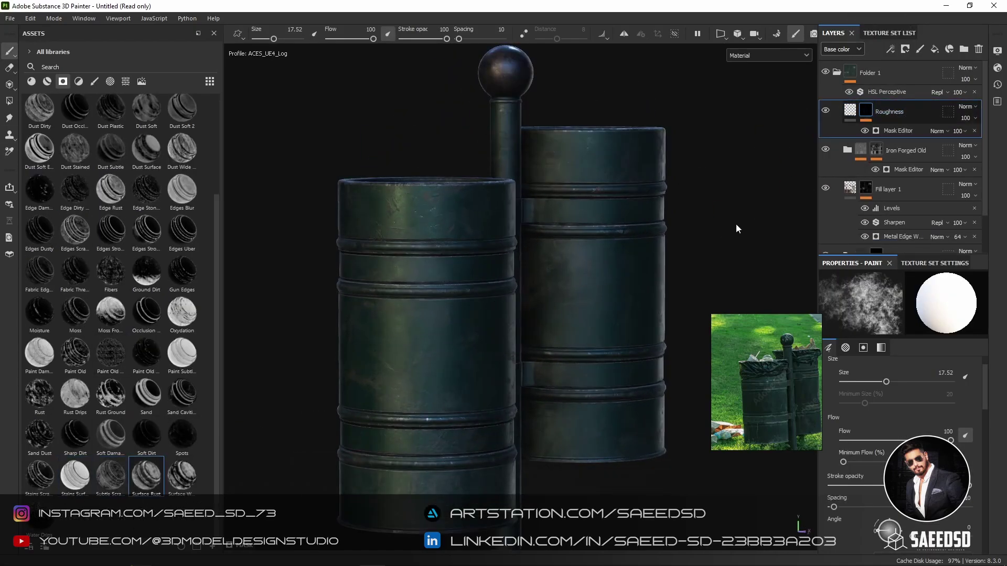
pyautogui.keyDown('alt'); pyautogui.moveTo(737, 229); pyautogui.dragTo(697, 299); pyautogui.keyUp('alt')
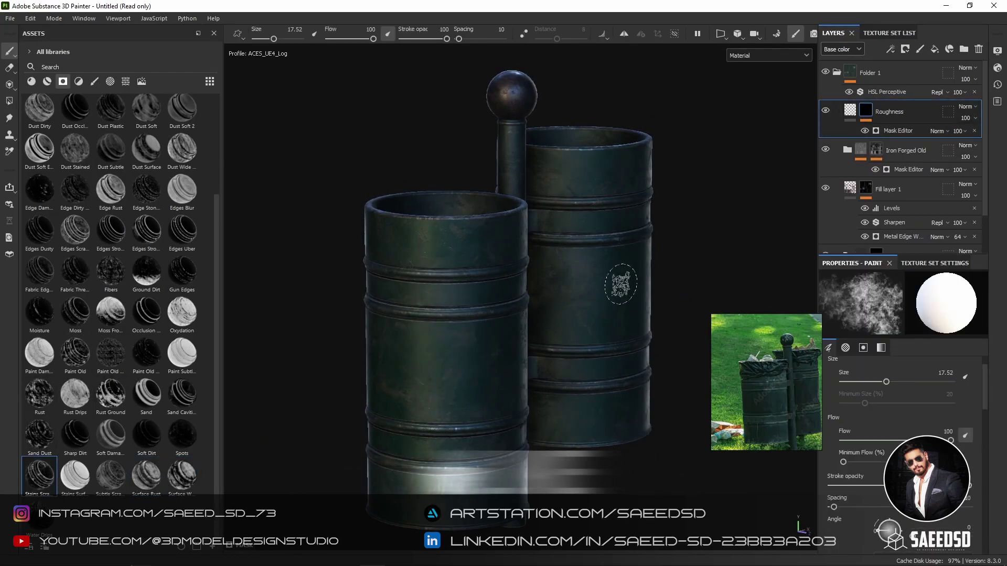
pyautogui.hotkey('ctrl', 'z')
pyautogui.scroll(3, 86, 496)
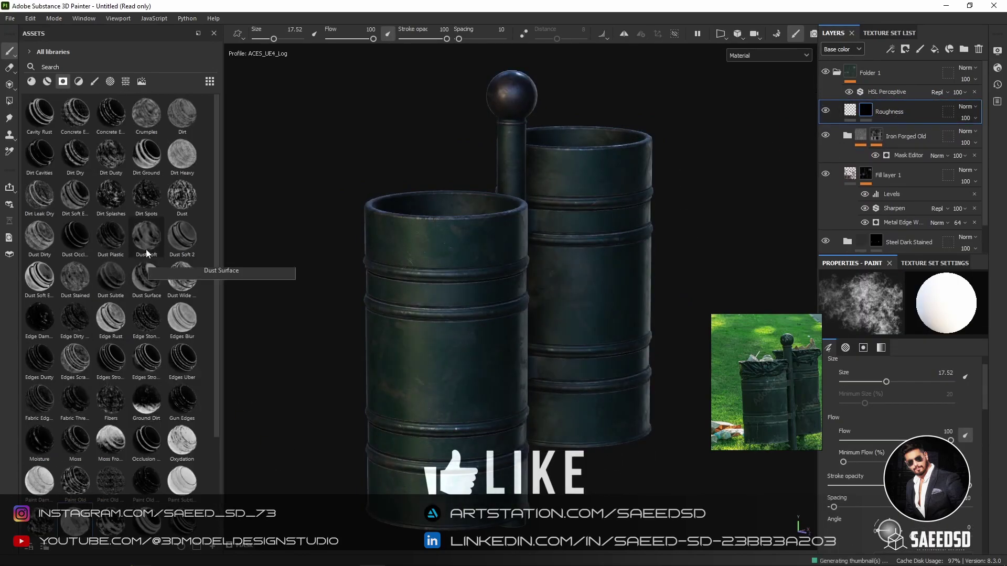
pyautogui.scroll(5, 634, 198)
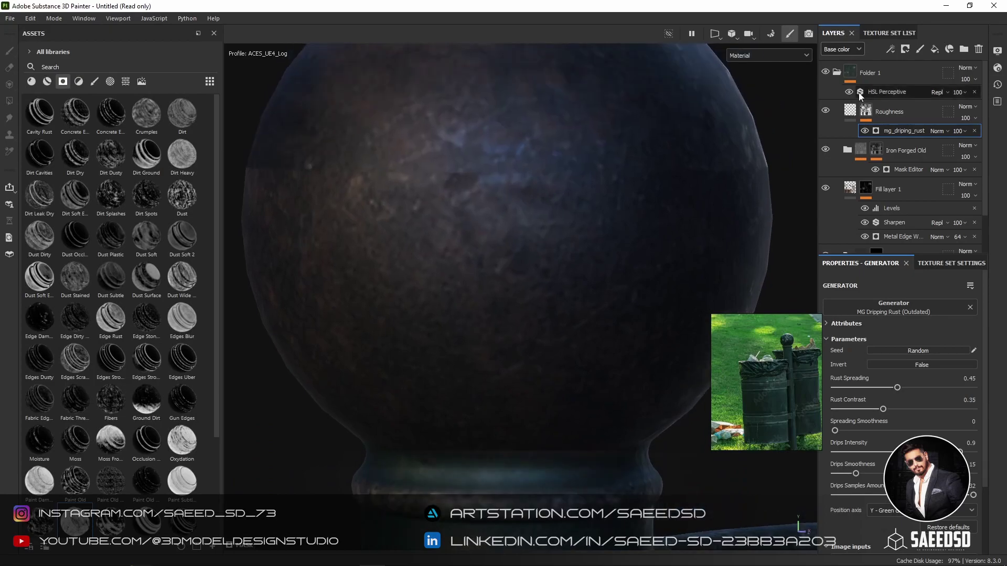
pyautogui.scroll(-5, 634, 198)
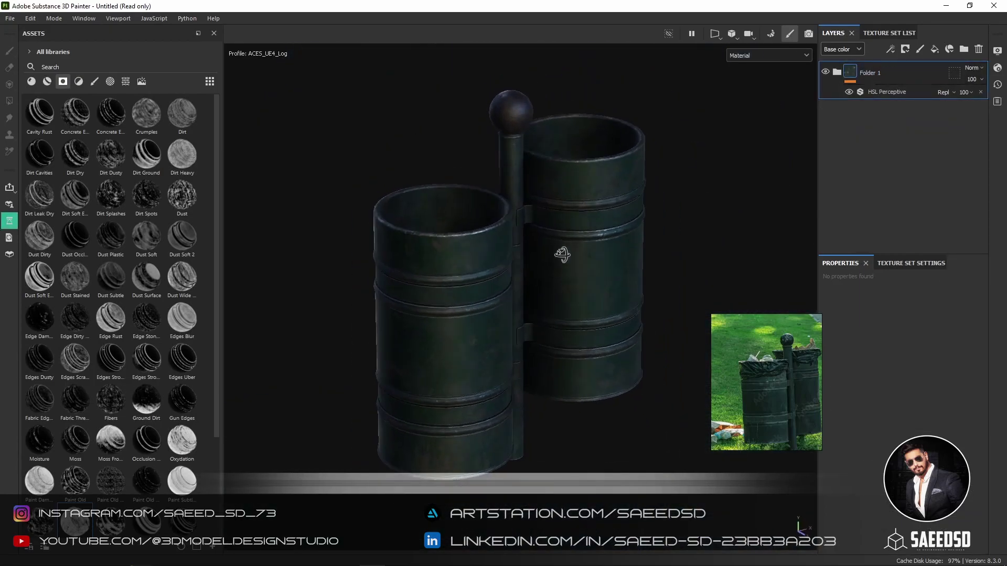
pyautogui.click(998, 51)
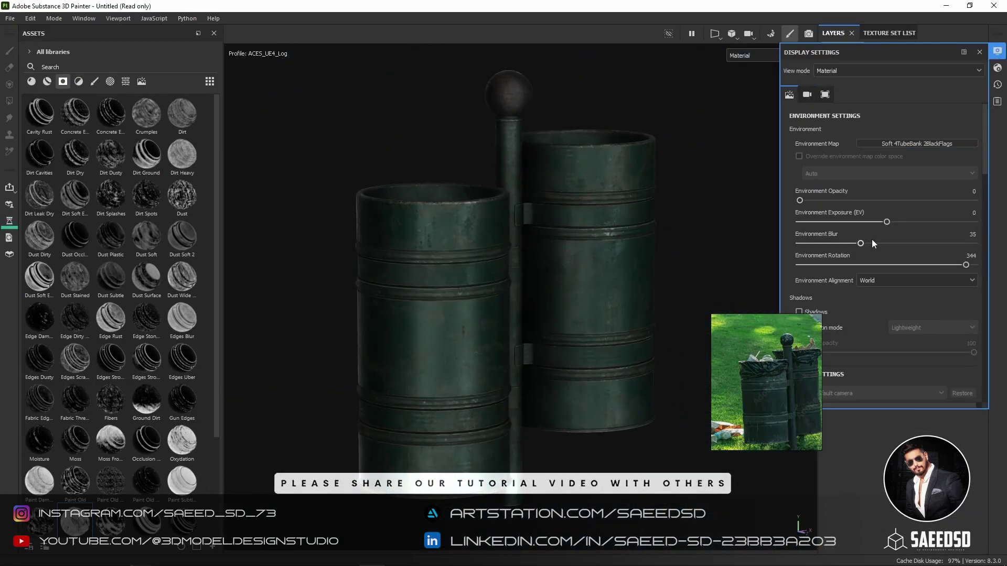
pyautogui.keyDown('alt'); pyautogui.moveTo(545, 289); pyautogui.dragTo(557, 301); pyautogui.keyUp('alt')
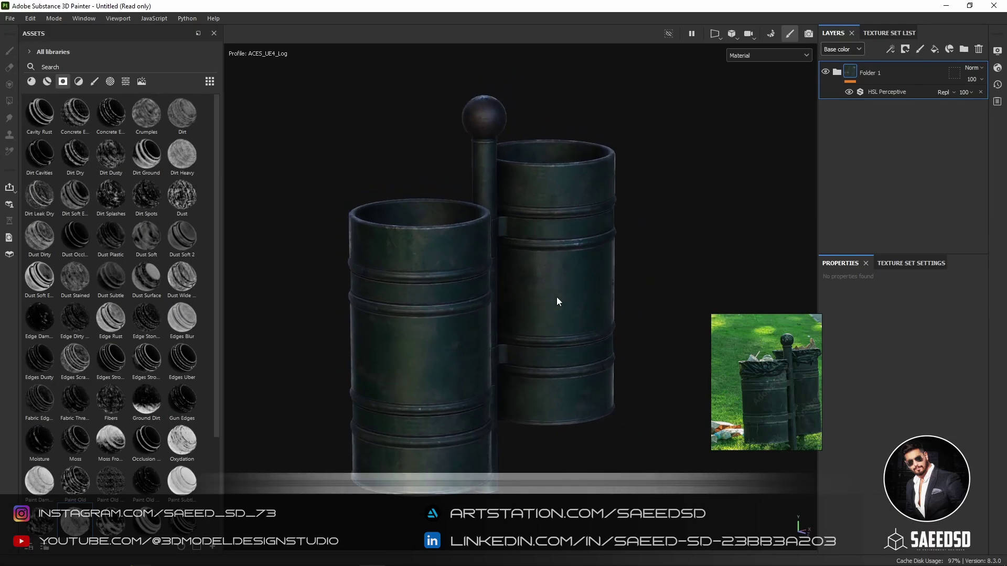